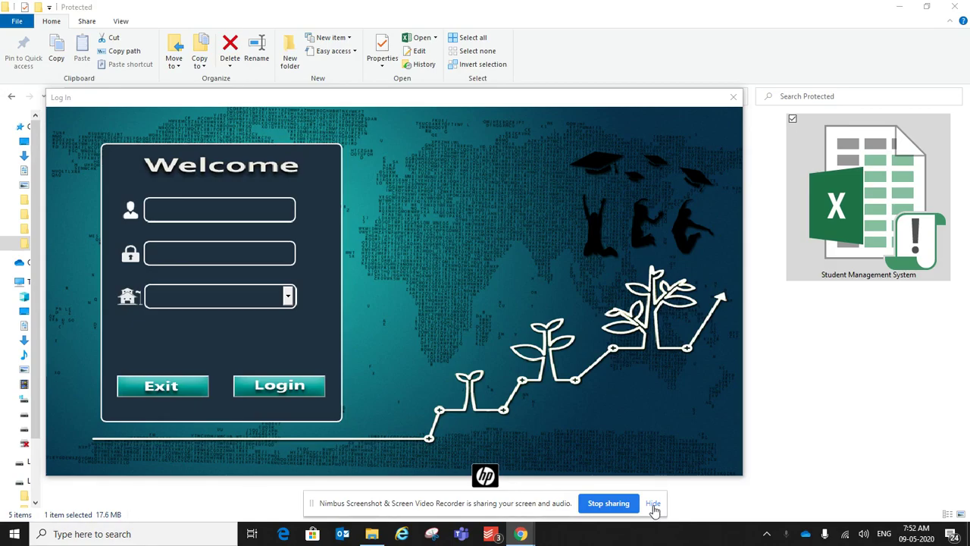
Step: Enter the ADMIN username and the password, and select academic year 2019-2020
left_click(653, 503)
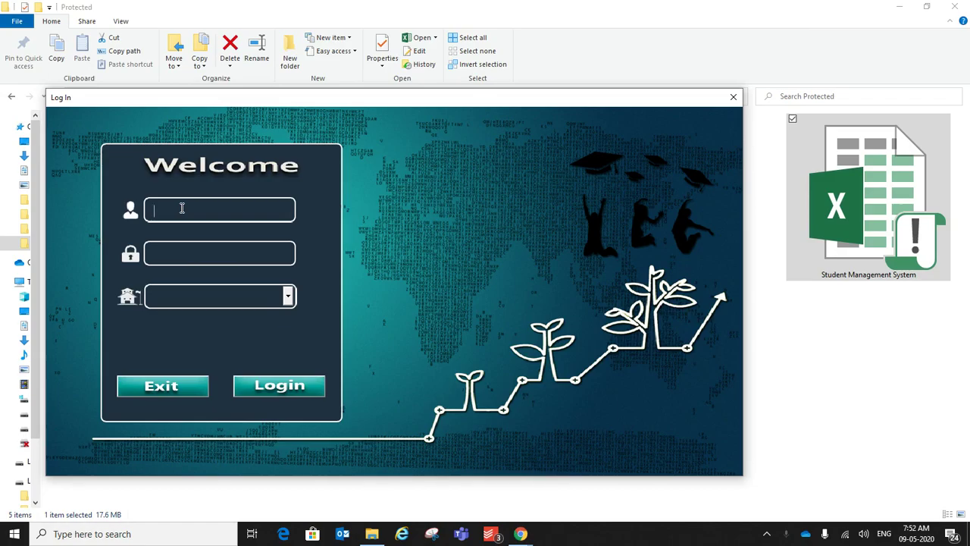
type("ADMIN")
key("Tab")
type("ADMIN")
key("Tab")
left_click(290, 298)
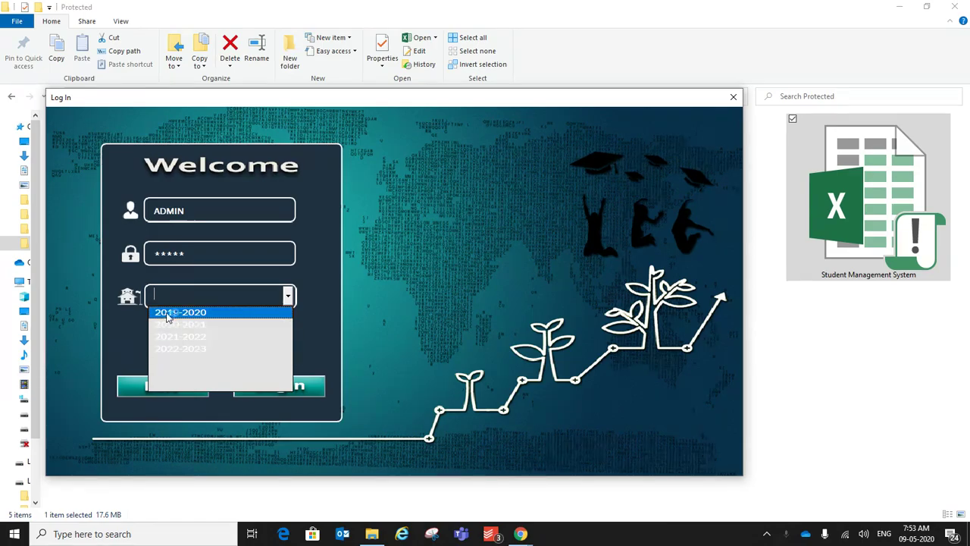
left_click(175, 314)
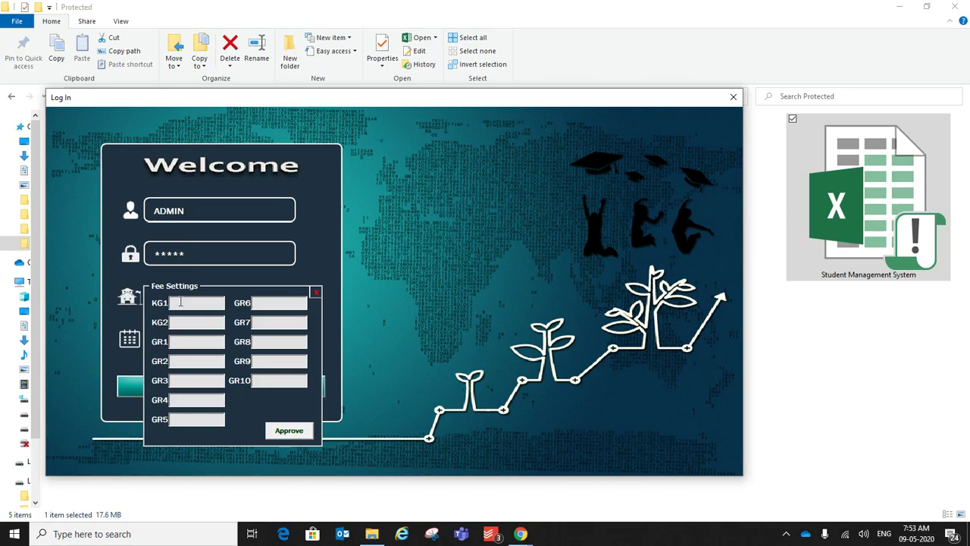
Step: Enter fees 1000, 2000, 3000, 4000, 5000 and 6000 for KG1 through GR4
type("1000")
key("Tab")
type("2000")
key("Tab")
type("30")
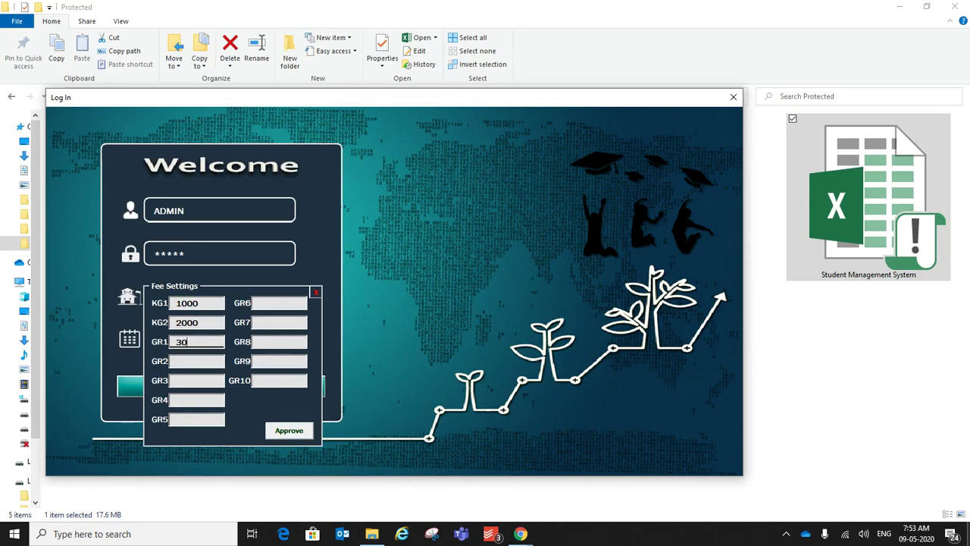
type("00")
key("Tab")
type("4000")
key("Tab")
type("5000")
key("Tab")
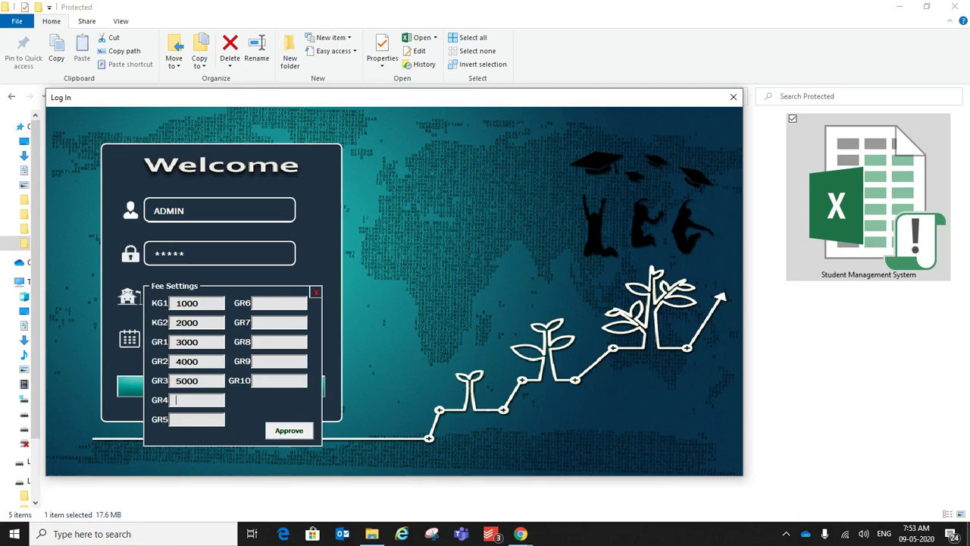
type("6000")
key("Tab")
Step: Enter fees 7000 through 12000 for GR5 to GR10 and approve the fee settings
type("7000")
key("Tab")
type("8000")
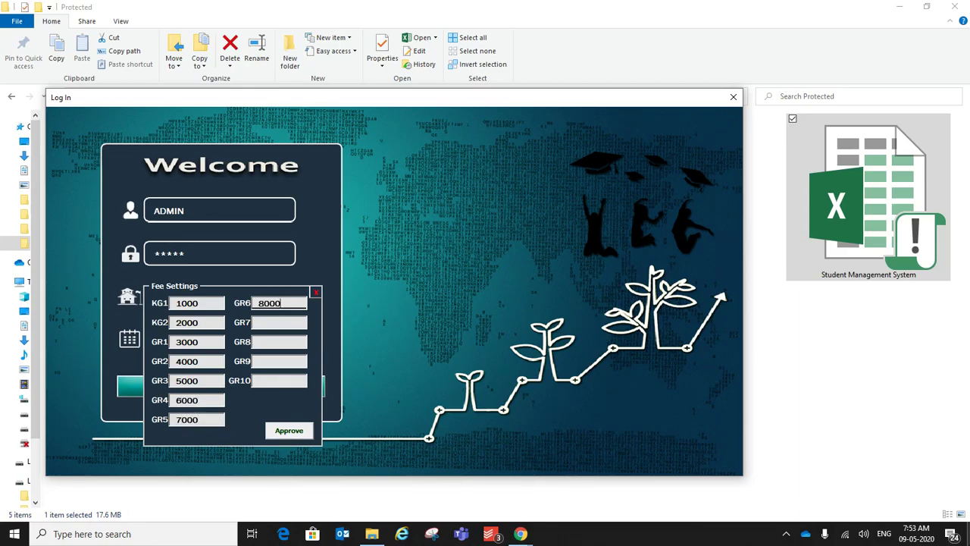
key("Tab")
type("9000")
key("Tab")
type("10")
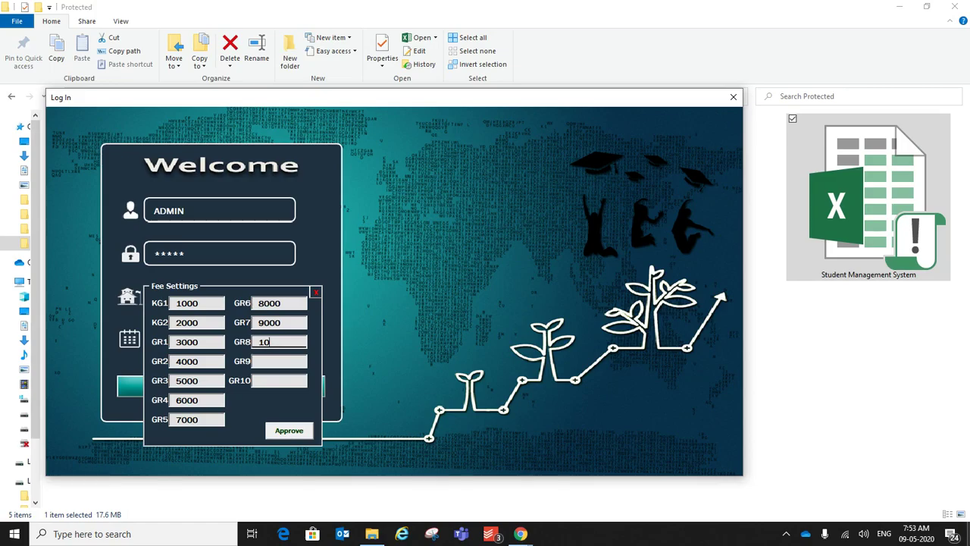
type("0000")
key("Tab")
type("11000")
key("Tab")
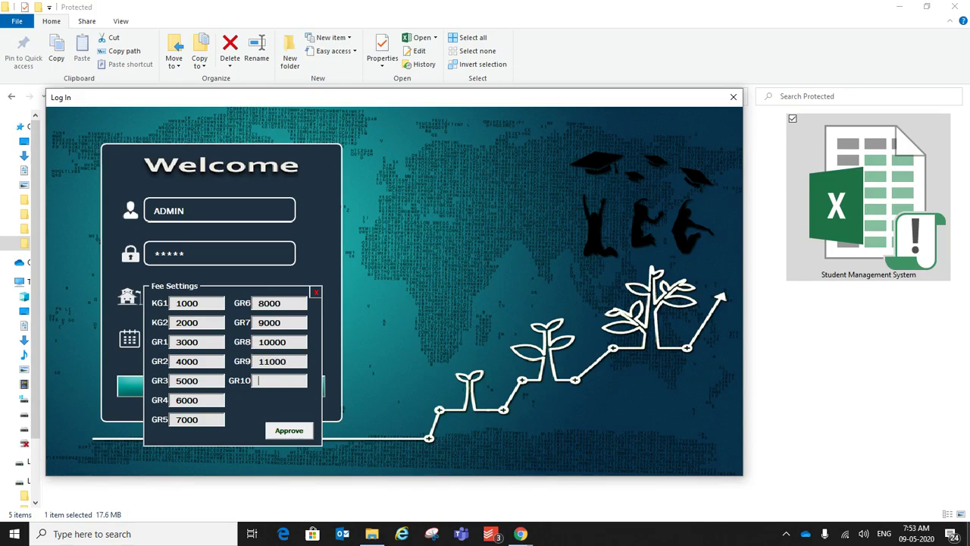
type("12000")
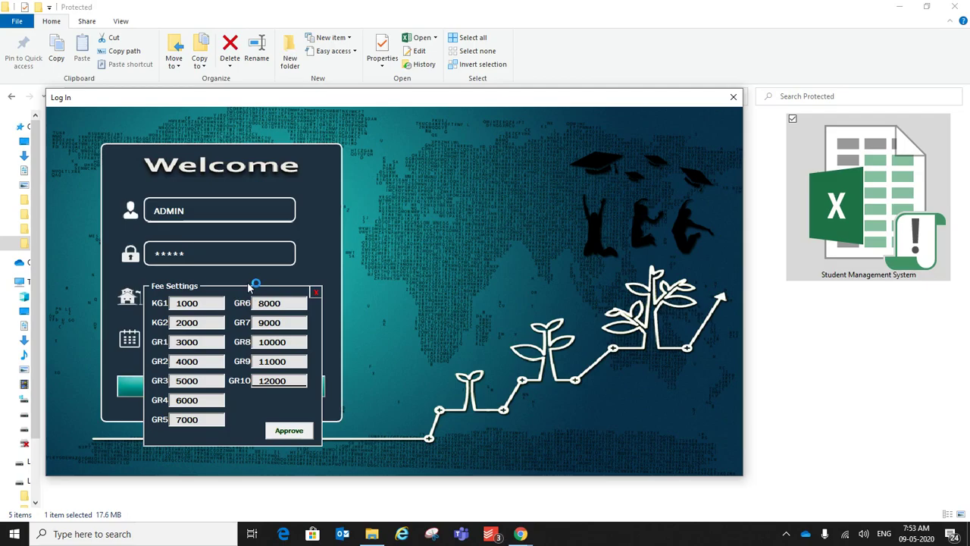
left_click(282, 433)
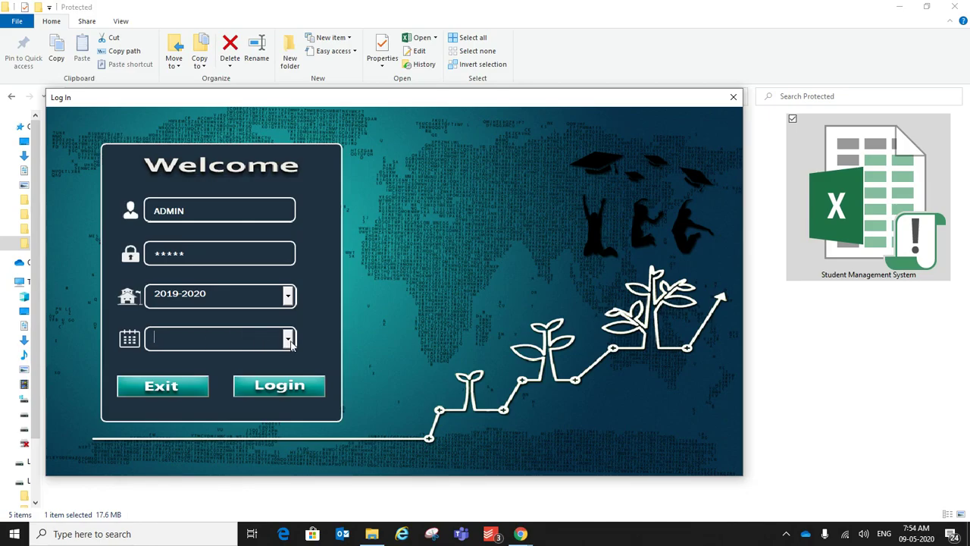
Step: Select September as the month, log in and acknowledge the success message
left_click(288, 339)
scroll(287, 407, "down", 1)
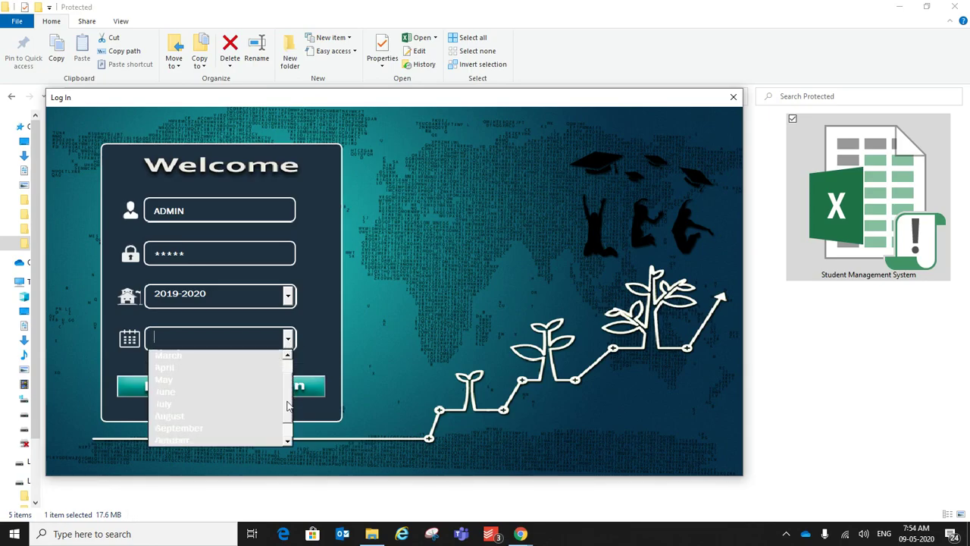
scroll(288, 407, "down", 1)
left_click(211, 417)
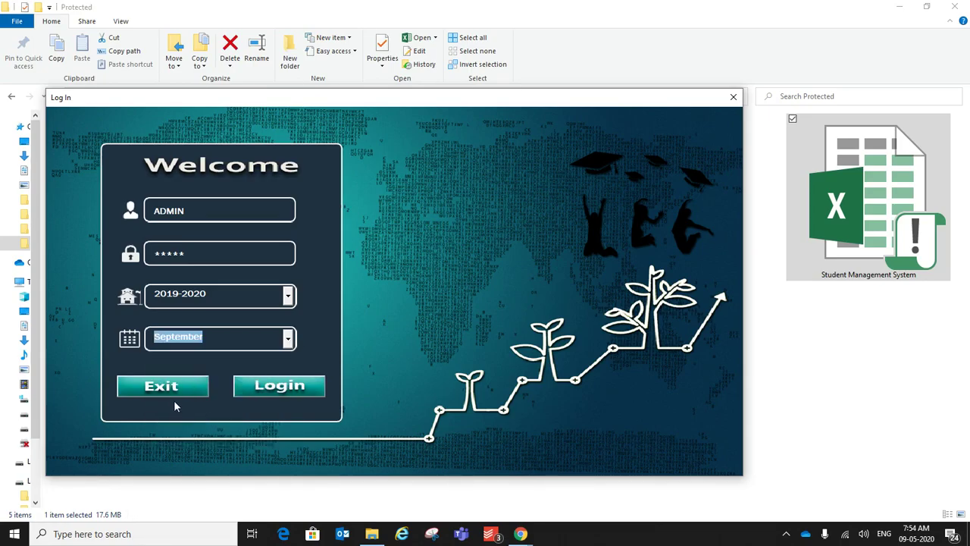
left_click(246, 340)
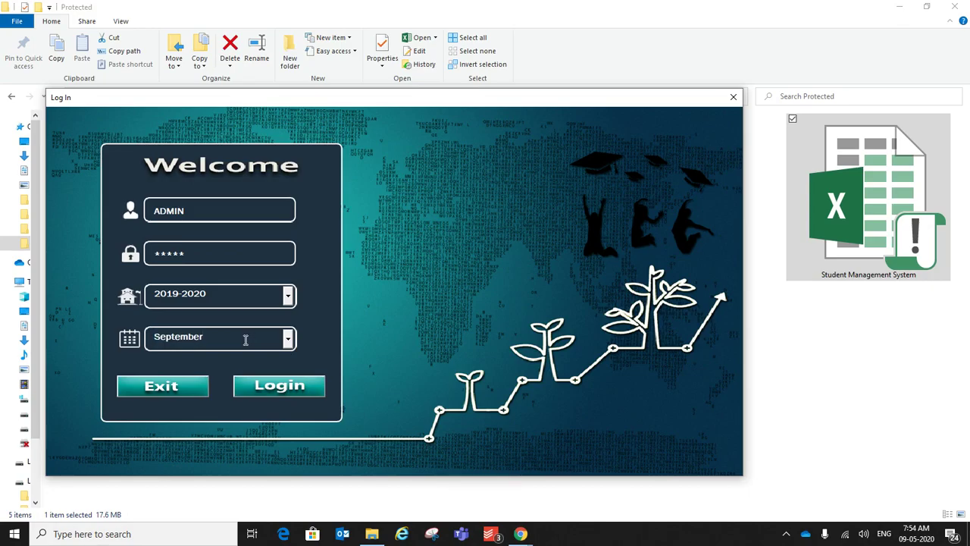
double_click(245, 340)
left_click(250, 334)
left_click(304, 386)
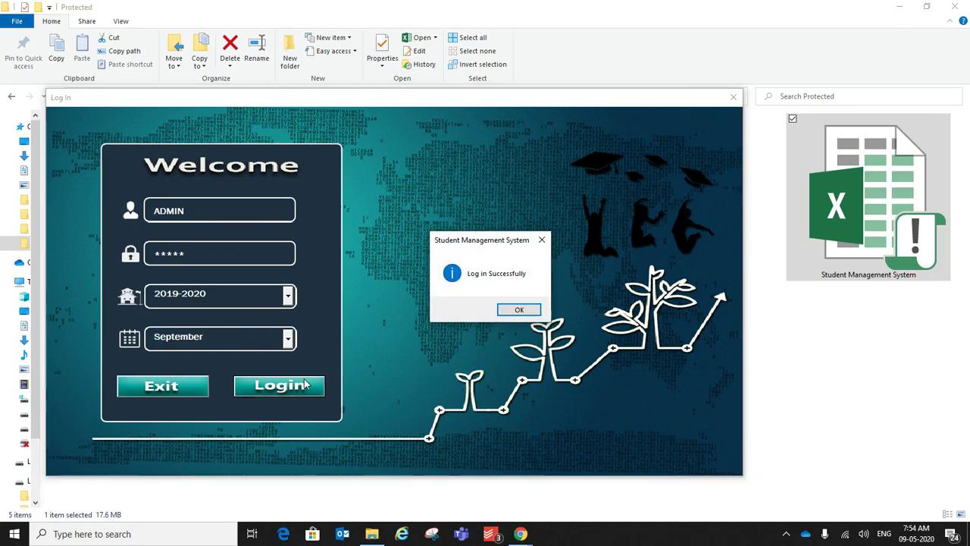
left_click(521, 310)
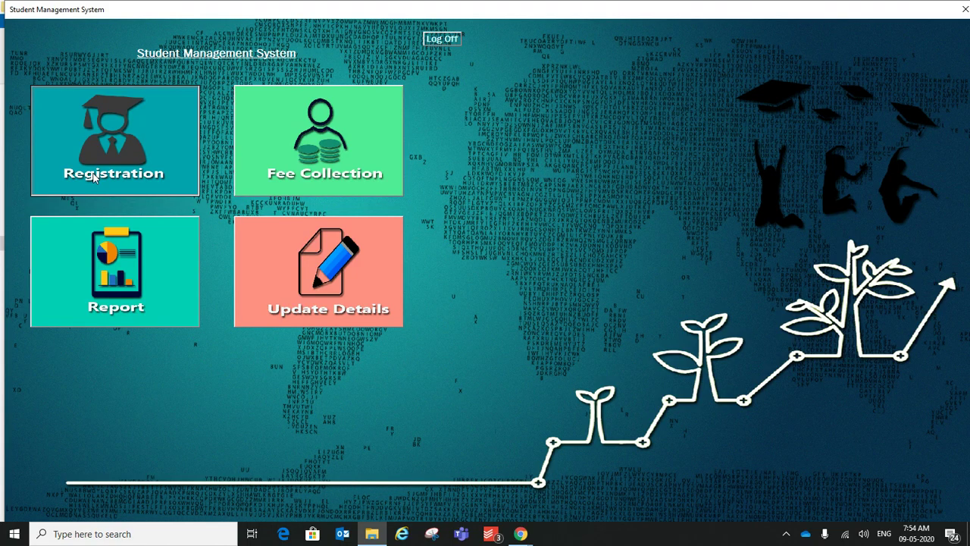
Step: Open a new student registration and enter the student's name
left_click(94, 176)
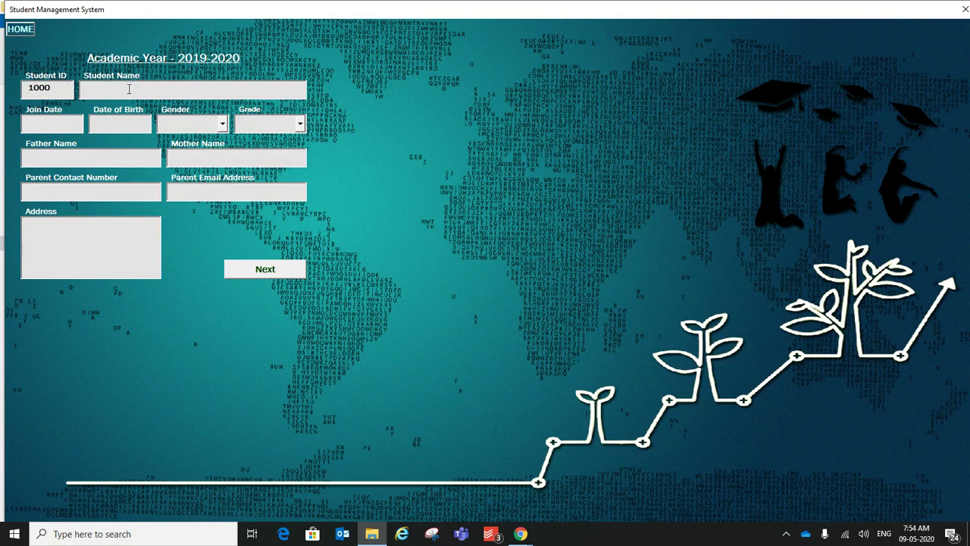
left_click(128, 88)
type("SUO")
type(" STE")
Step: Enter join date 01-10-2019 and date of birth 27-05-2015
type("01")
type("-10-2020")
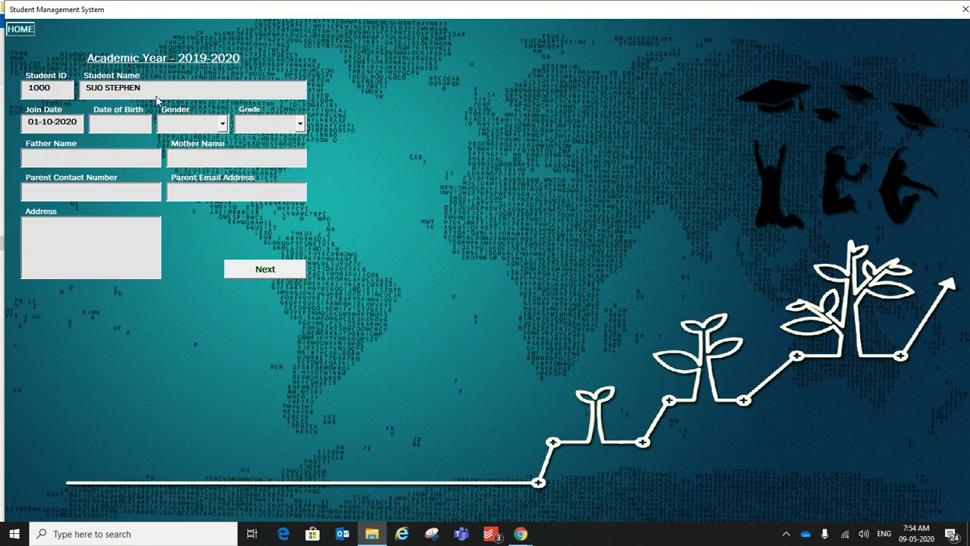
key("BackSpace")
key("BackSpace")
type("19")
key("BackSpace")
type("9")
left_click(123, 122)
type("27-05-2015")
key("Tab")
Step: Set the gender to Male and the grade to KG1
left_click(141, 126)
left_click(222, 124)
left_click(206, 141)
left_click(300, 124)
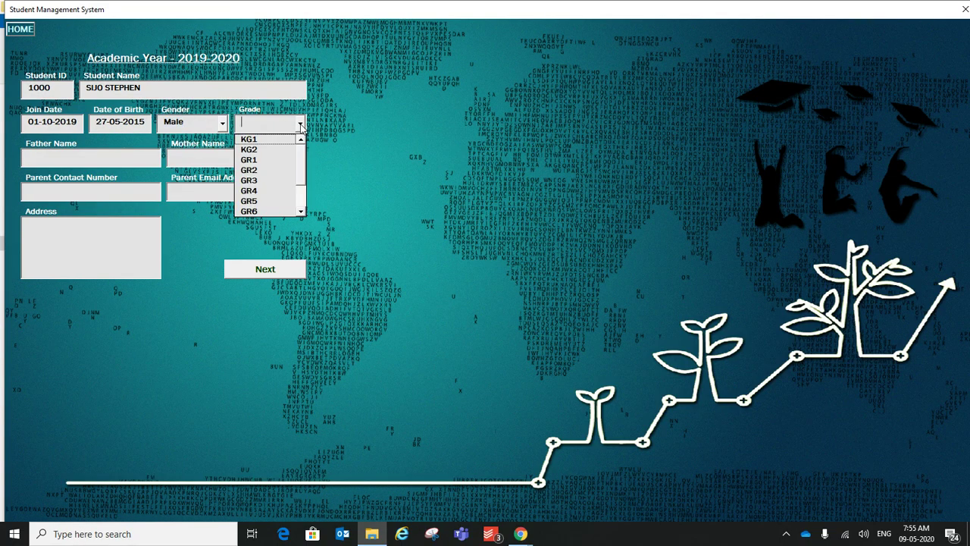
left_click(250, 141)
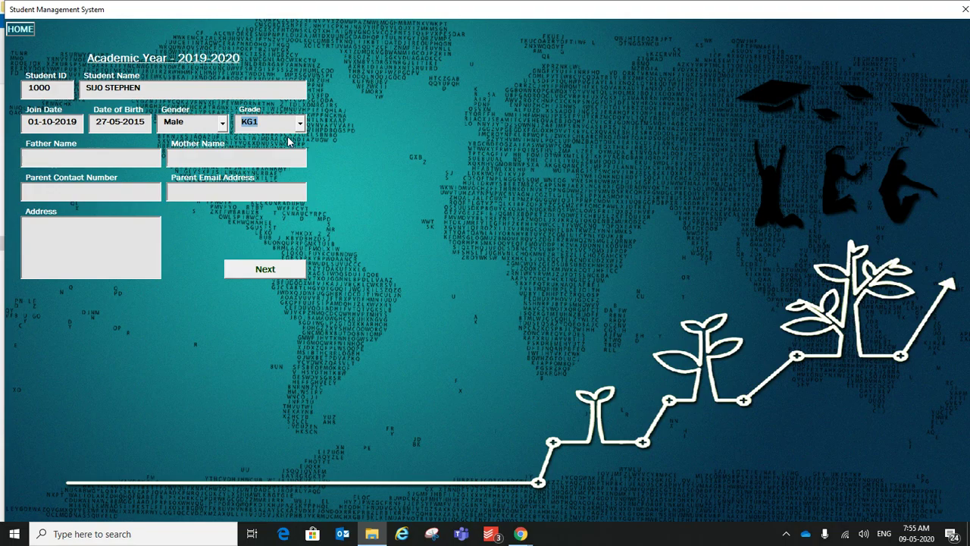
double_click(256, 122)
Step: Fill in the father's and mother's names, parent contact number, e-mail and address
left_click(129, 157)
type("STEPHEN")
key("Tab")
type("ANNAMMA")
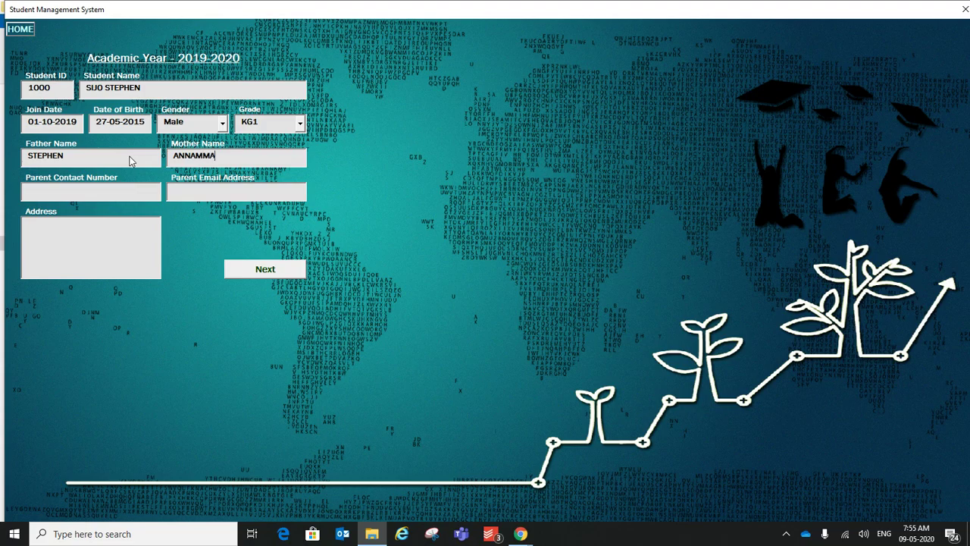
key("Tab")
type("1234")
key("Tab")
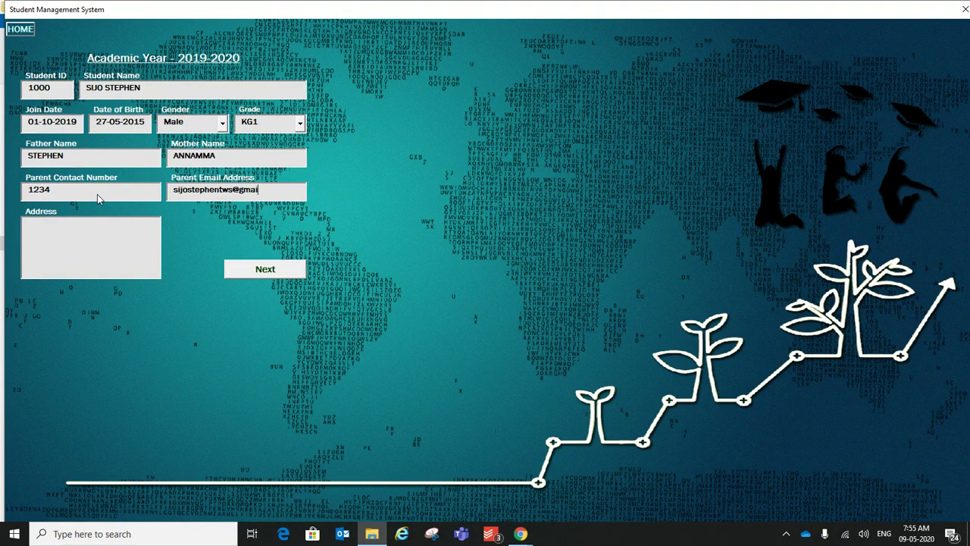
left_click(27, 256)
Step: Set Monthly fee charging with Yearly fee 1000, Annual 500, Registration 500, and process it
left_click(265, 271)
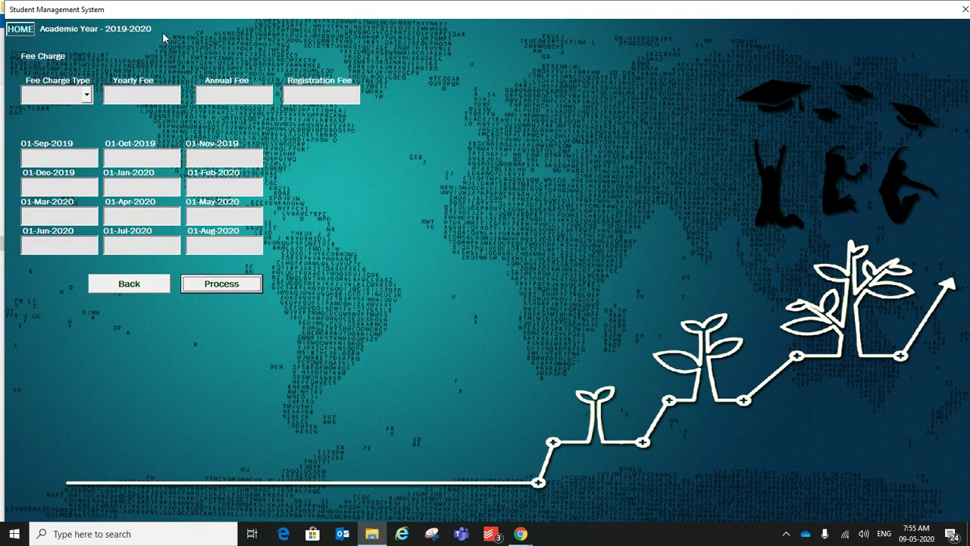
left_click(87, 94)
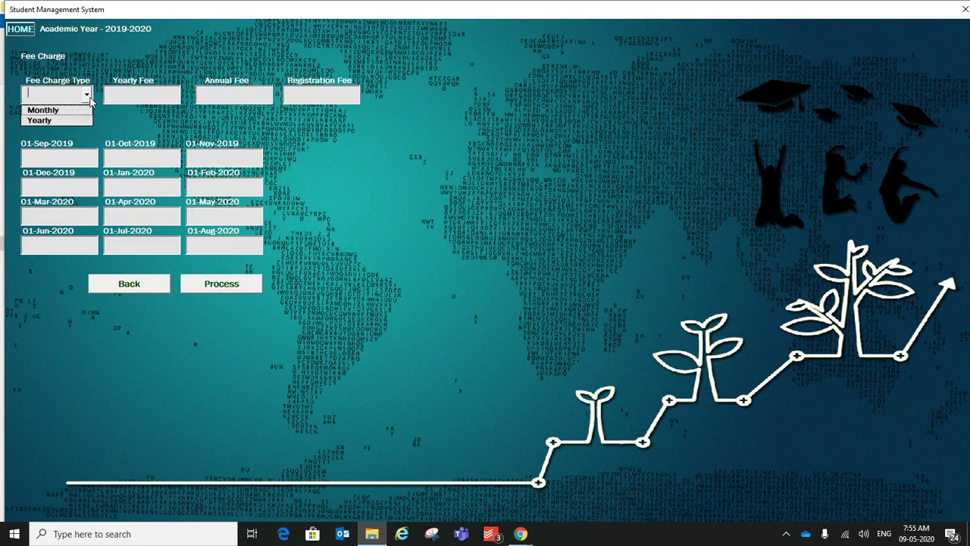
left_click(55, 122)
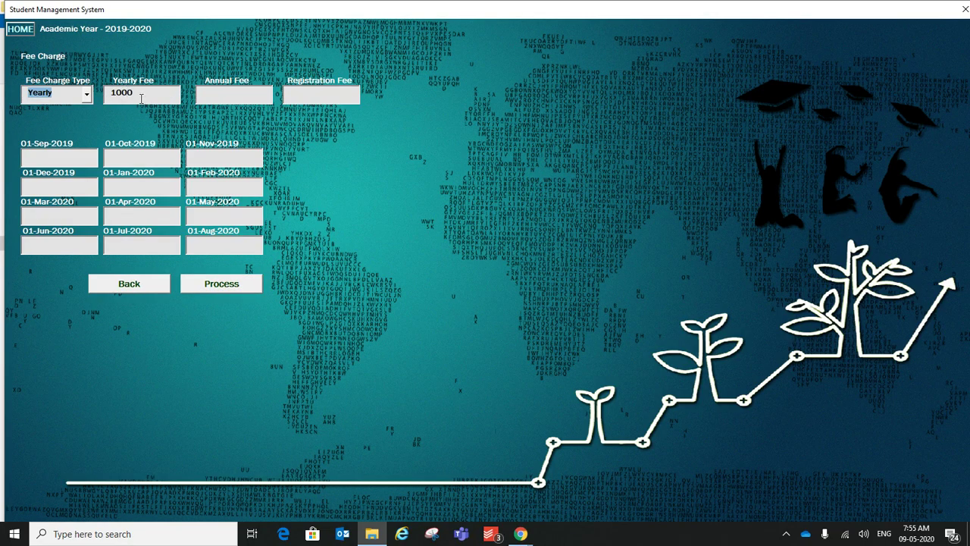
key("Tab")
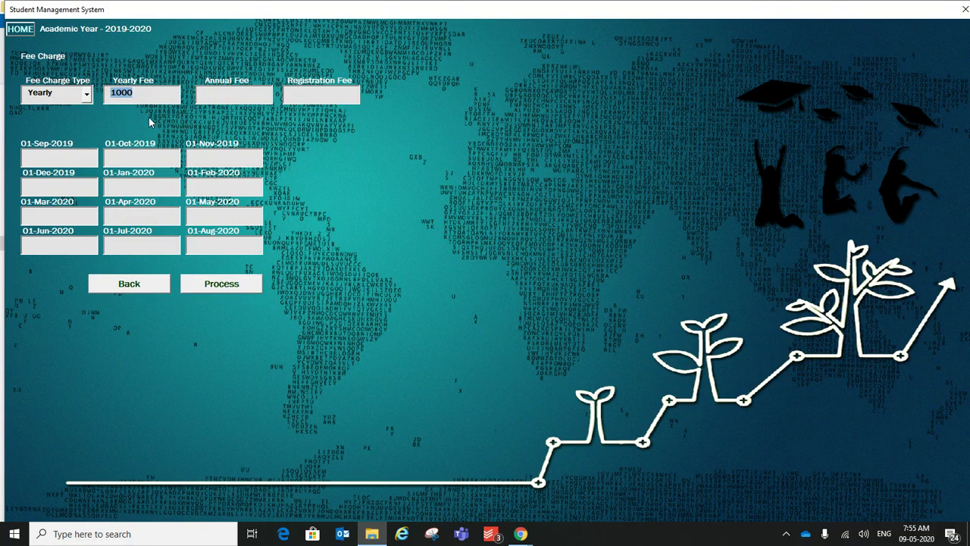
left_click(88, 100)
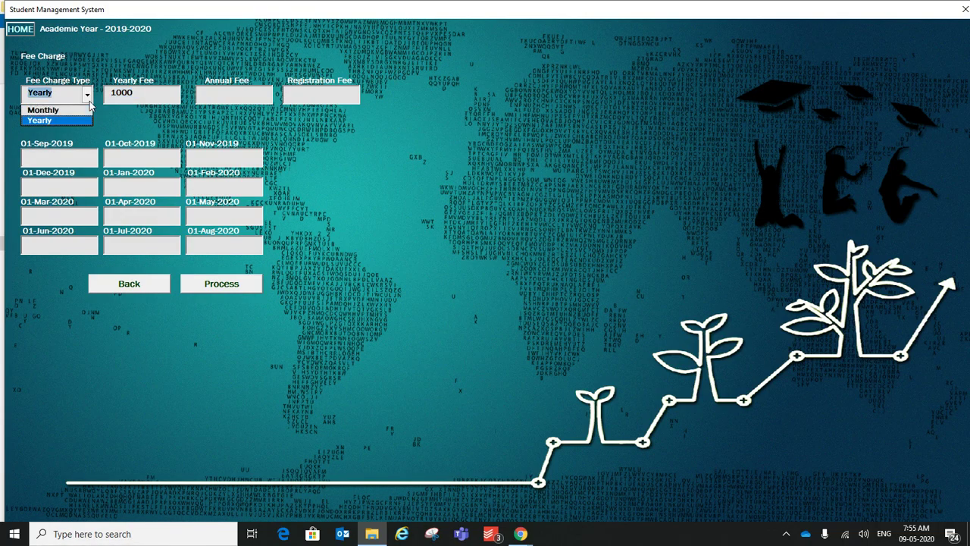
left_click(47, 111)
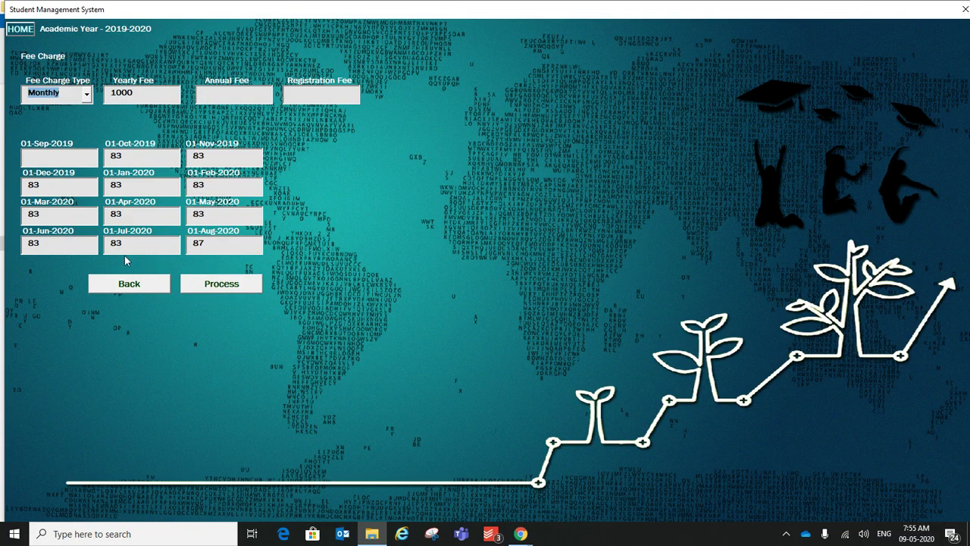
left_click(46, 156)
left_click_drag(130, 155, 113, 156)
left_click(66, 161)
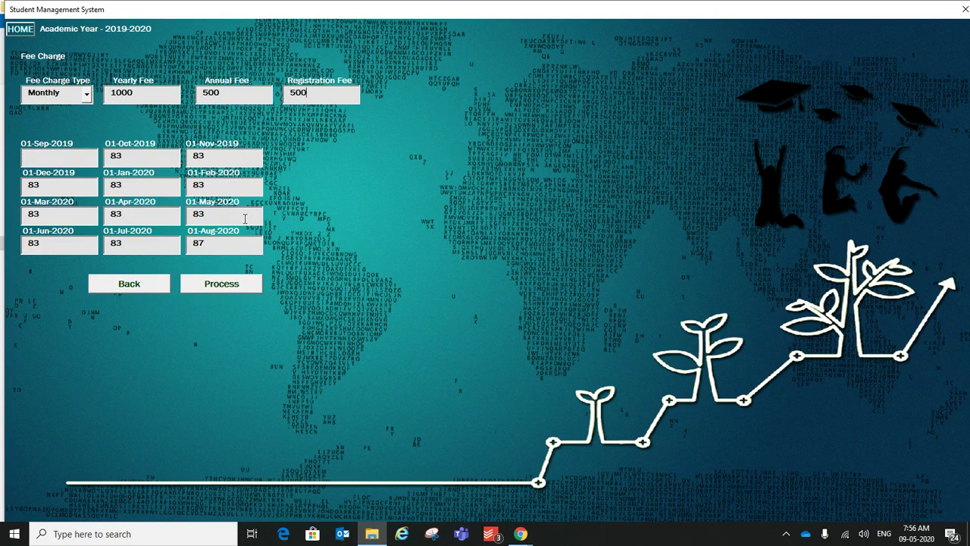
left_click(221, 285)
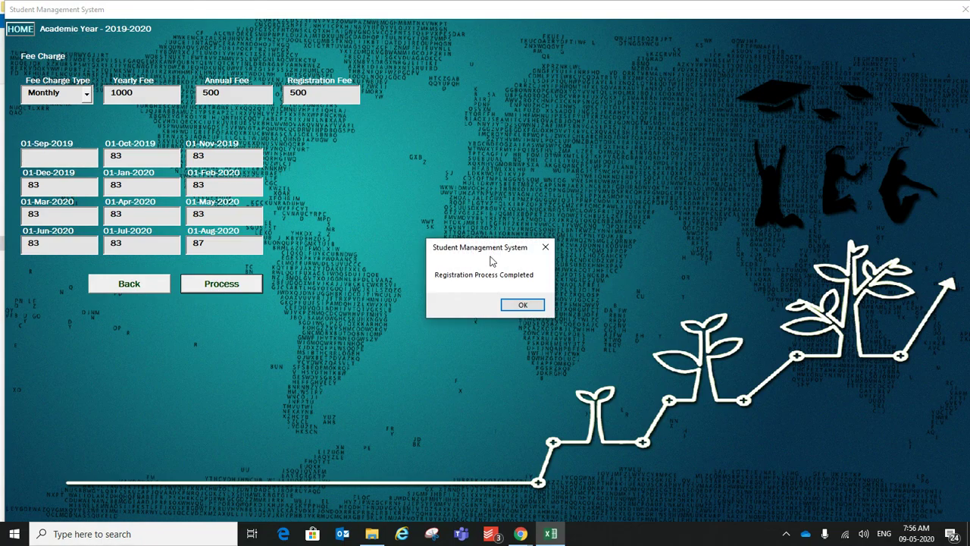
Step: Open Fee Collection from the main menu and load the registered student by their ID
left_click(520, 305)
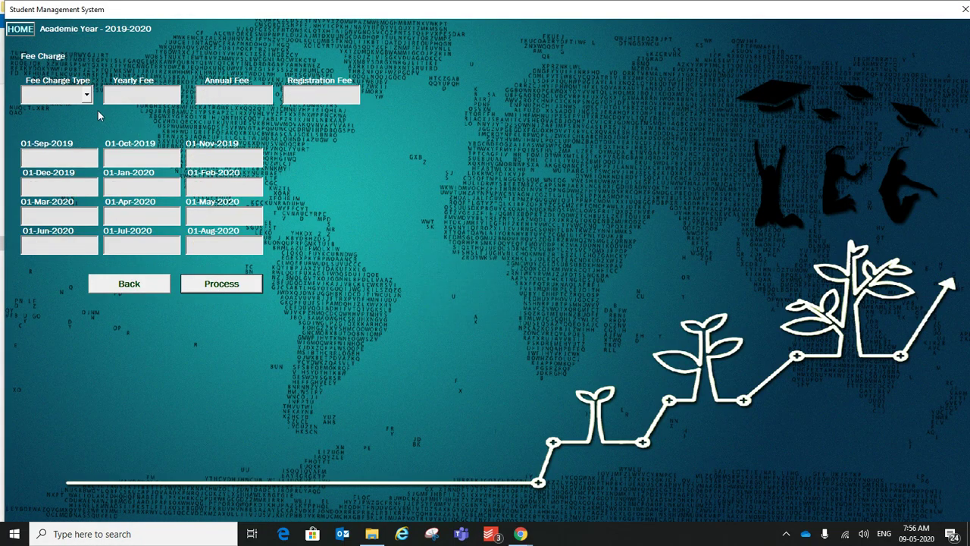
left_click(21, 28)
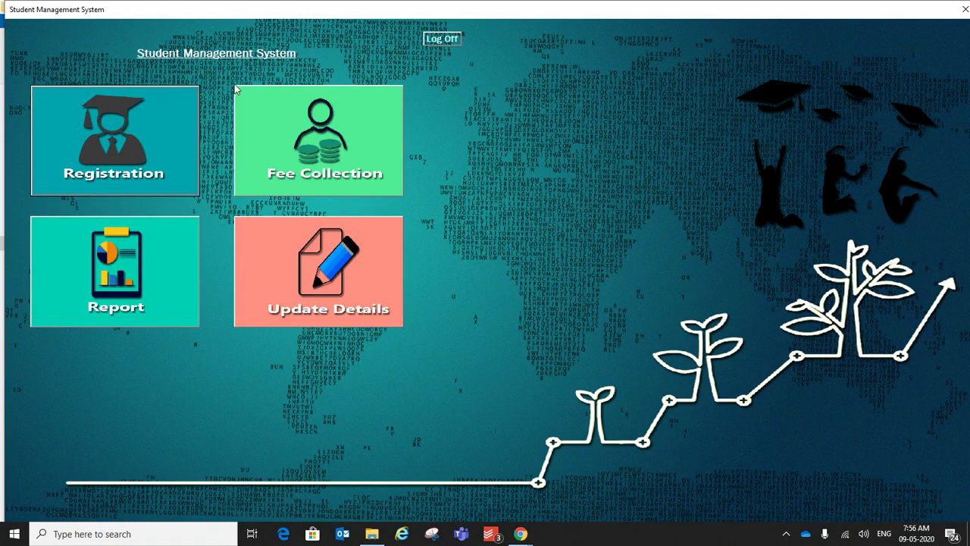
left_click(298, 142)
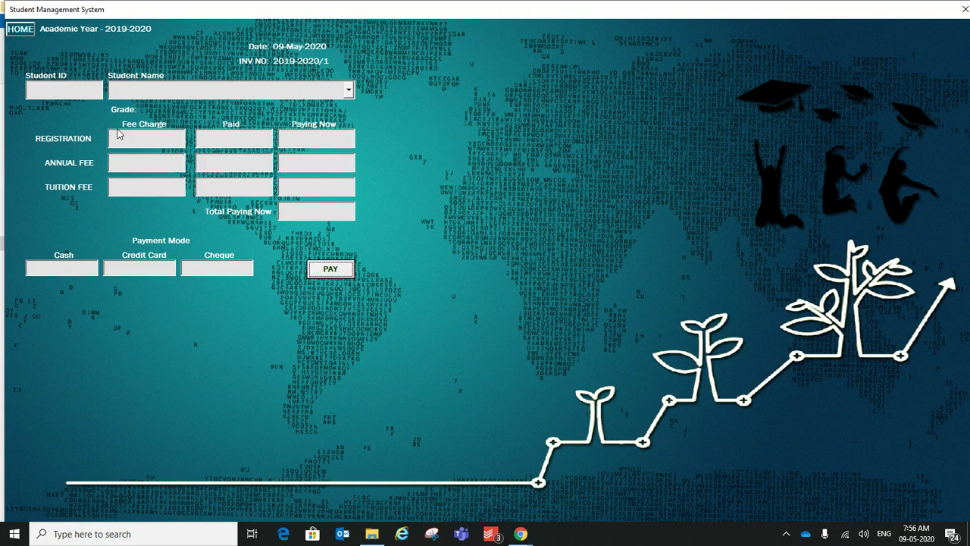
left_click(70, 91)
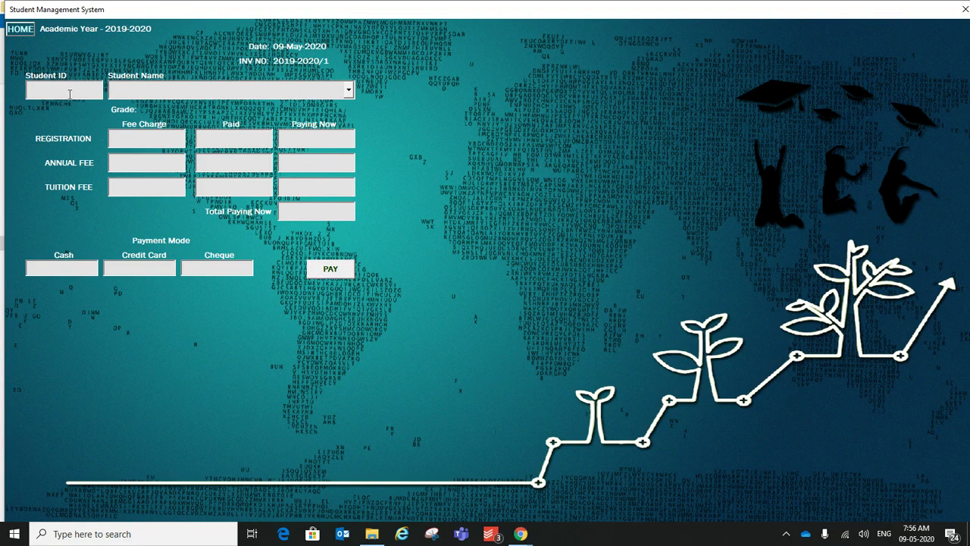
type("1000")
key("Return")
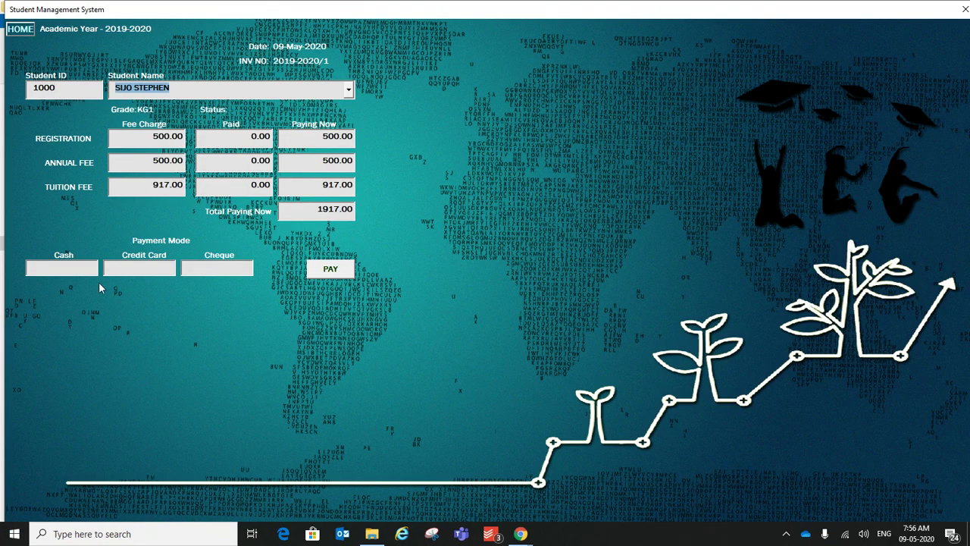
left_click(348, 90)
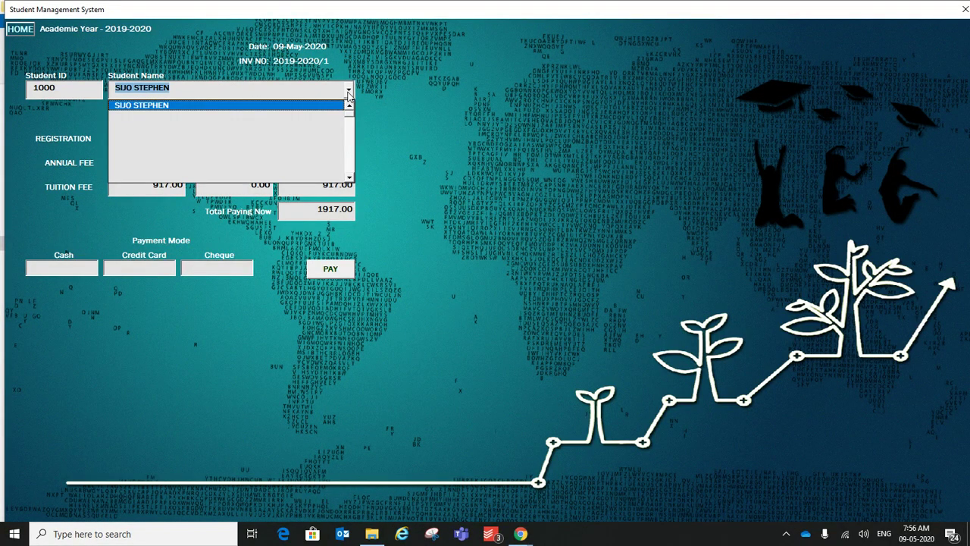
left_click(262, 84)
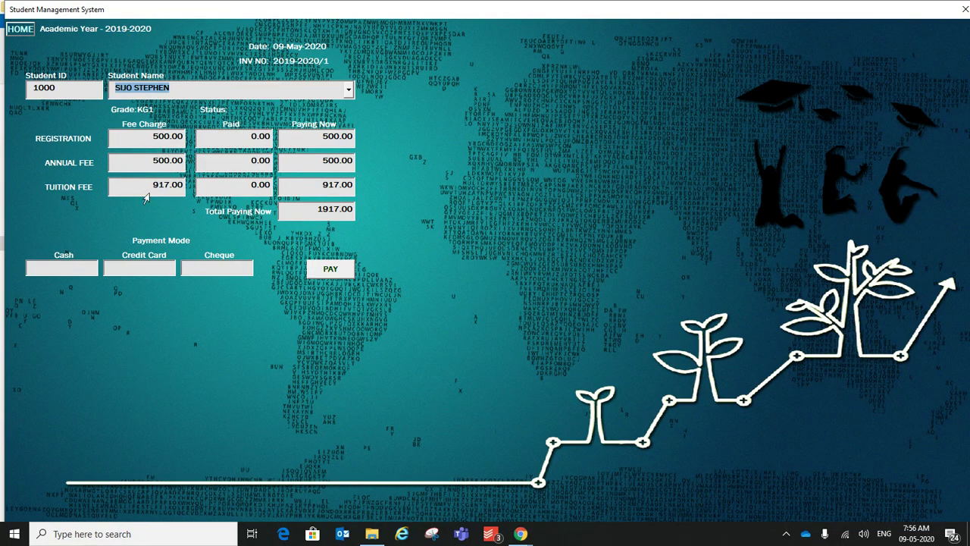
Step: Pay 500 registration, 0 annual and 500 tuition for a 1000.00 total
left_click(184, 187)
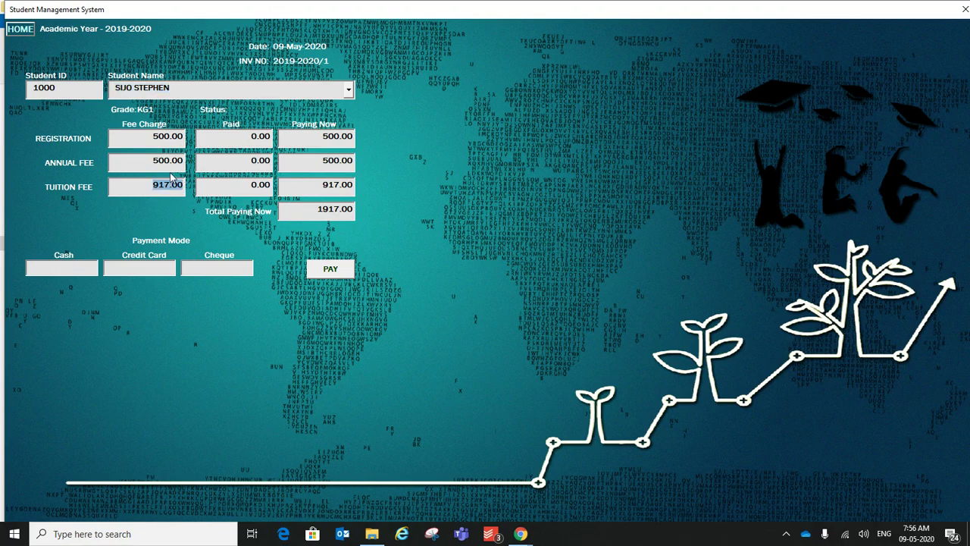
left_click(187, 163)
left_click(144, 141)
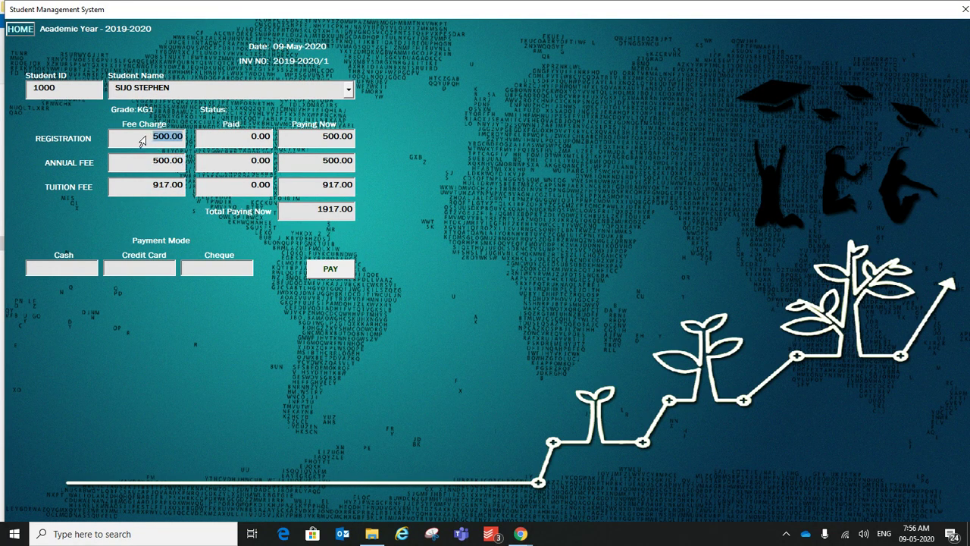
left_click(316, 143)
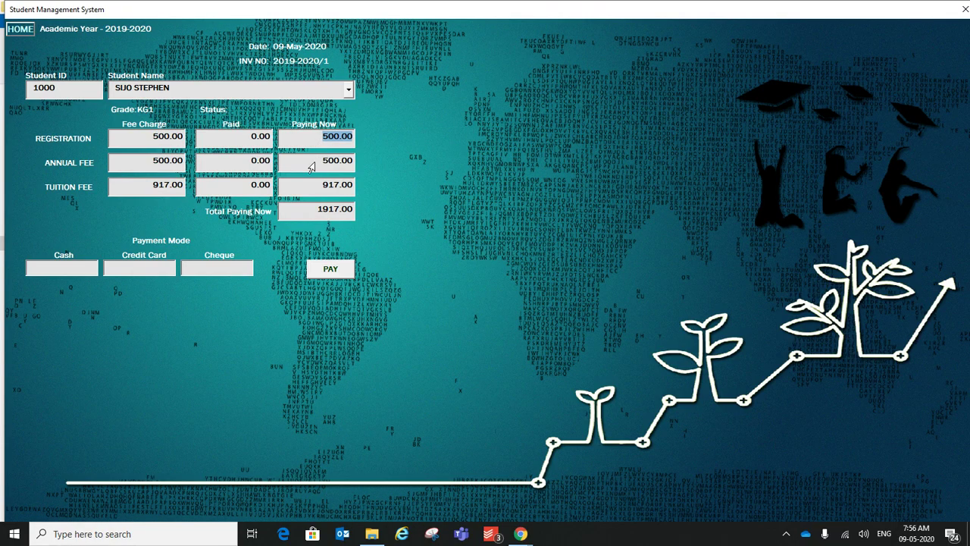
left_click(311, 167)
type("0")
key("Tab")
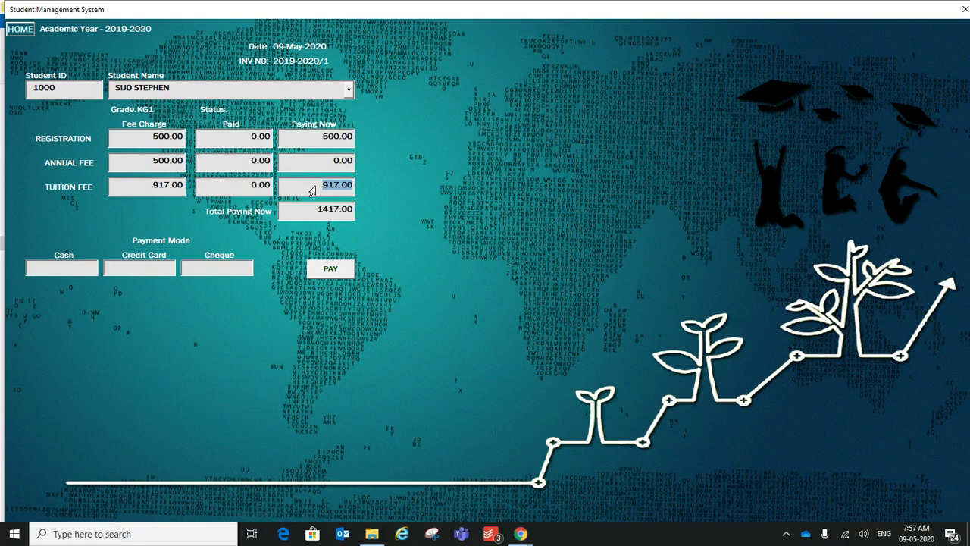
type("500")
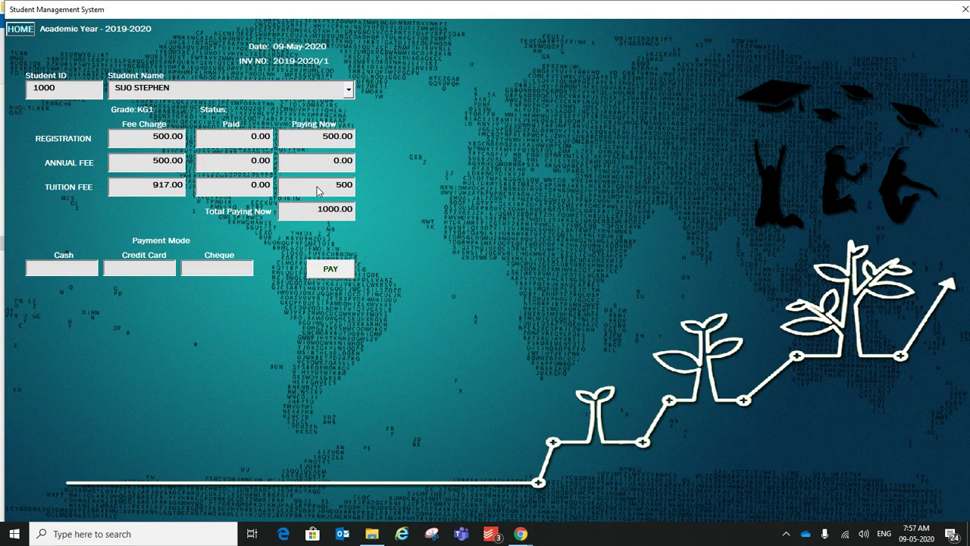
key("Tab")
Step: Pay 250 in cash and 500 by MASTER credit card with its authorisation code
type("250")
left_click(129, 271)
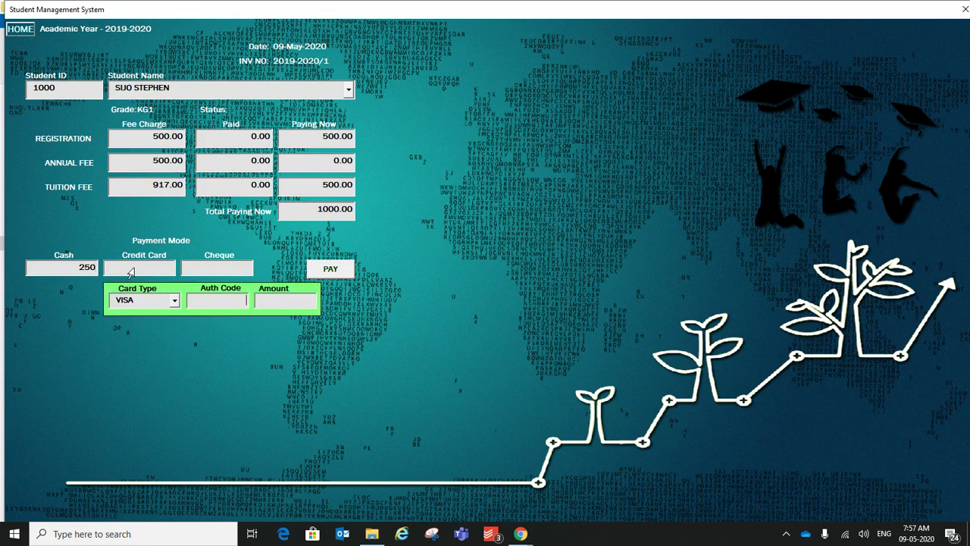
left_click(173, 301)
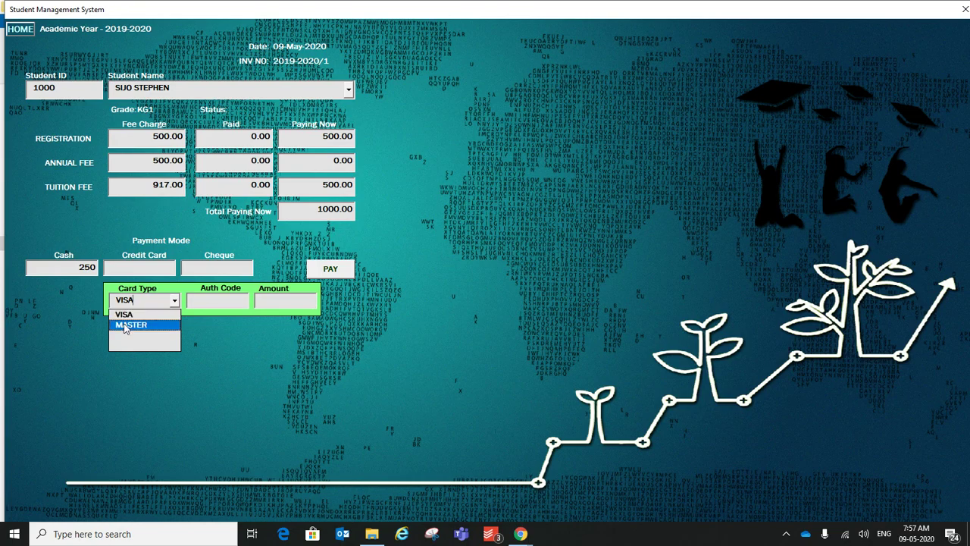
left_click(125, 325)
left_click(207, 304)
type("1234")
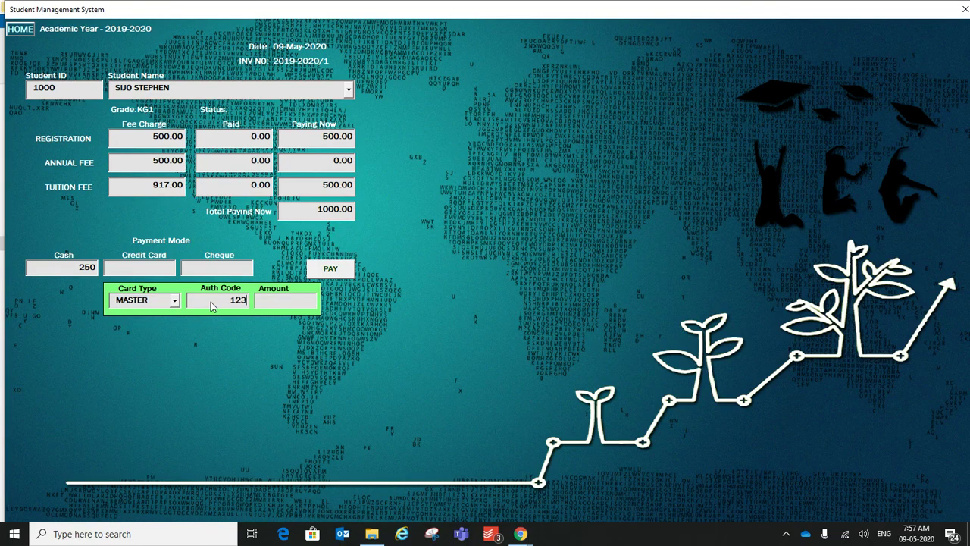
left_click(283, 307)
type("500")
Step: Add a 250 cheque from bank ABC dated 09-05-2020 and submit the payment
left_click(221, 268)
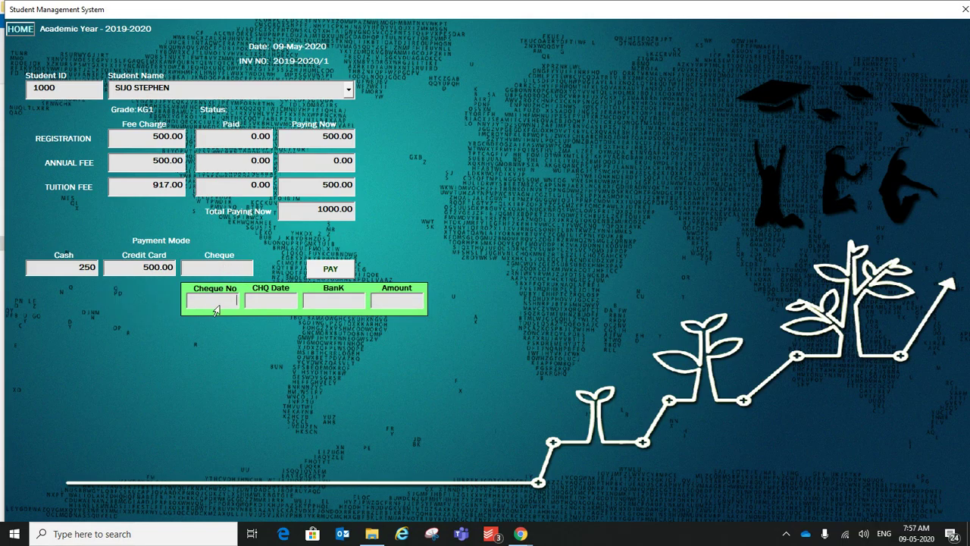
type("1234")
left_click(282, 305)
type("09-05-2020")
left_click(329, 306)
type("ABC")
left_click(383, 309)
type("250")
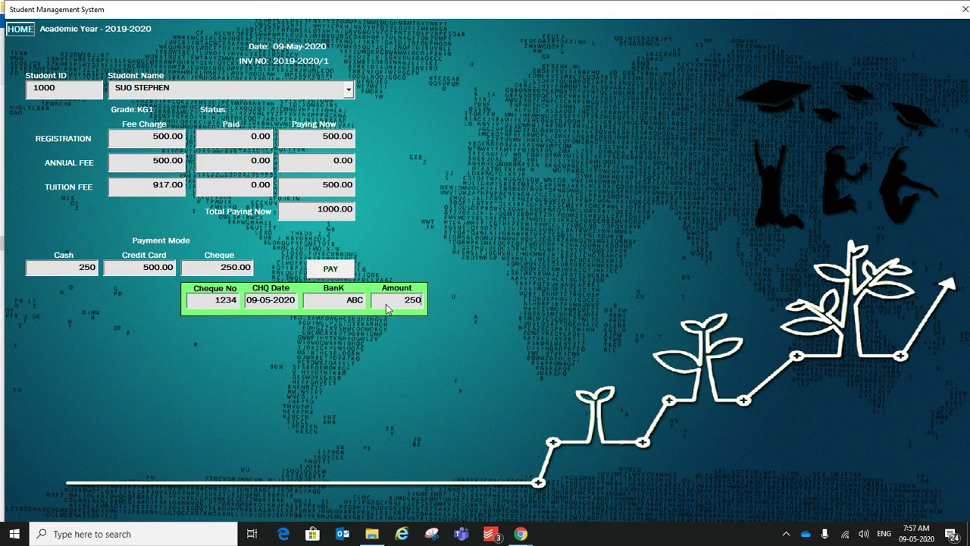
key("Return")
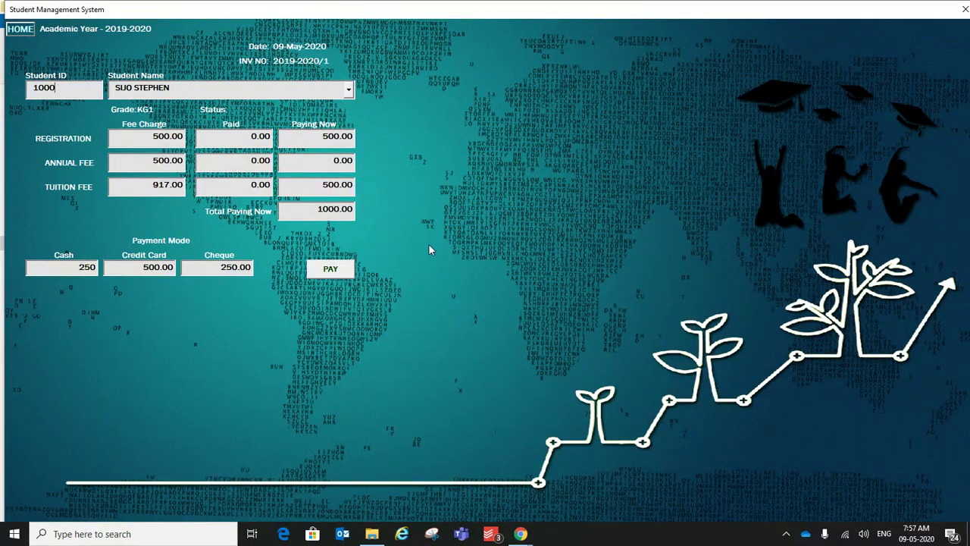
left_click(334, 275)
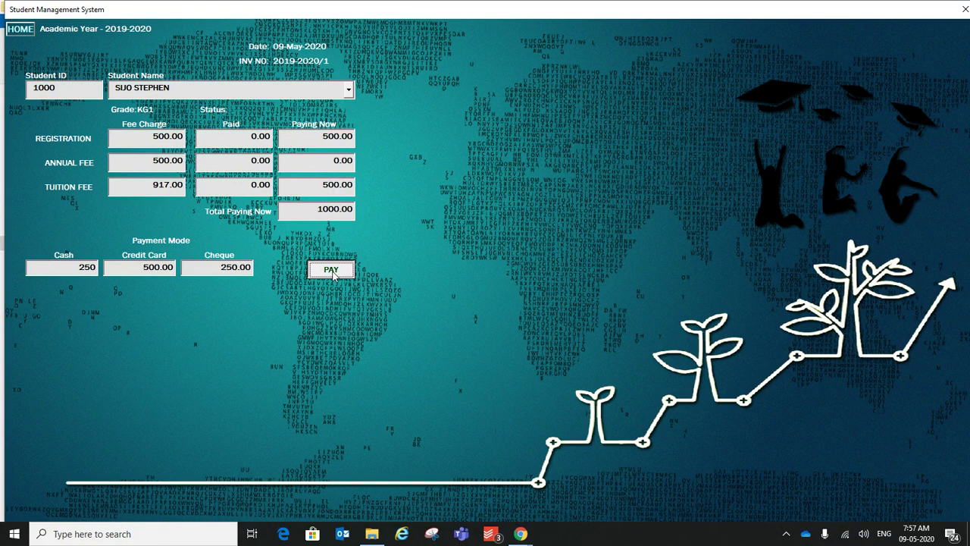
left_click(333, 273)
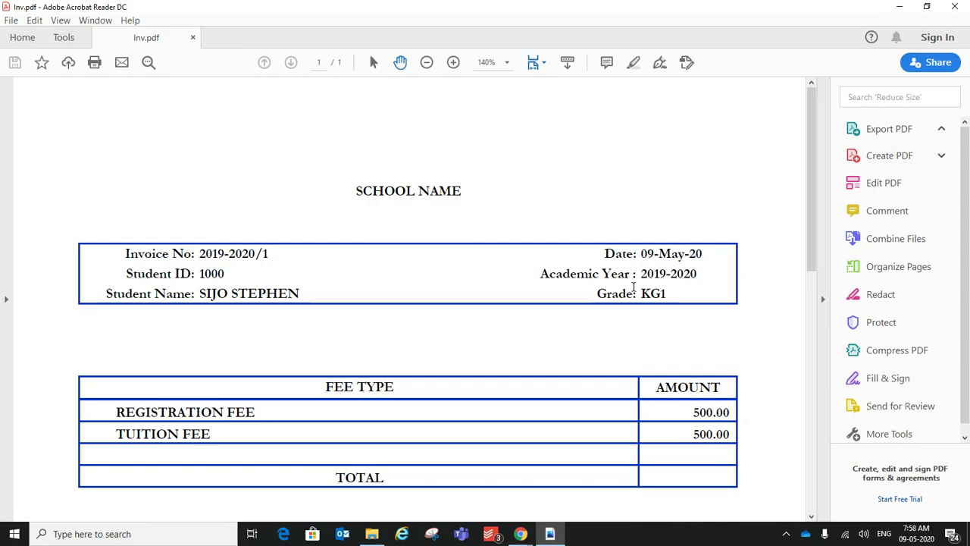
Step: Review the Inv.pdf invoice's KG1 grade, registration and tuition amounts and payment details
double_click(654, 295)
left_click_drag(802, 212, 809, 277)
left_click(690, 233)
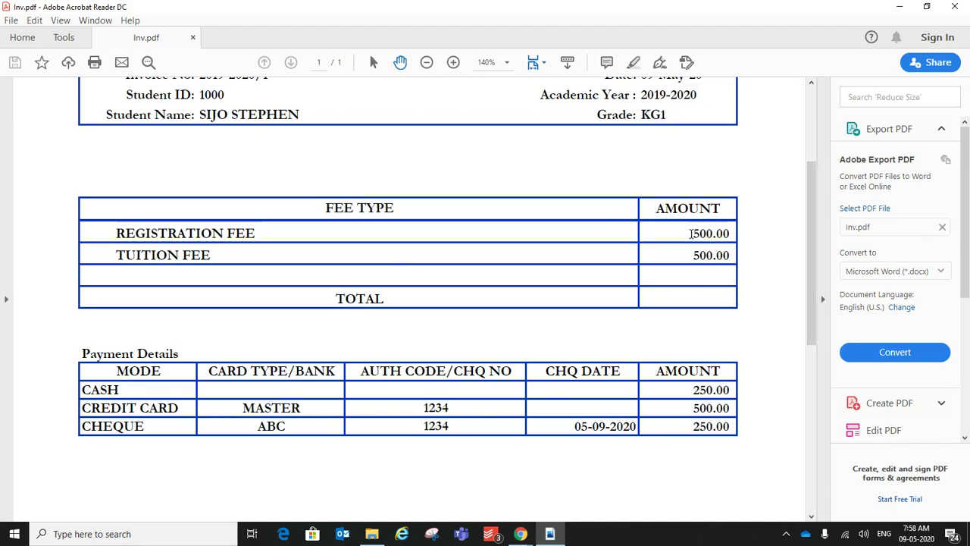
double_click(690, 234)
left_click(721, 253)
left_click_drag(692, 234, 731, 234)
left_click(703, 259)
double_click(703, 258)
key("ctrl+a")
left_click(219, 429)
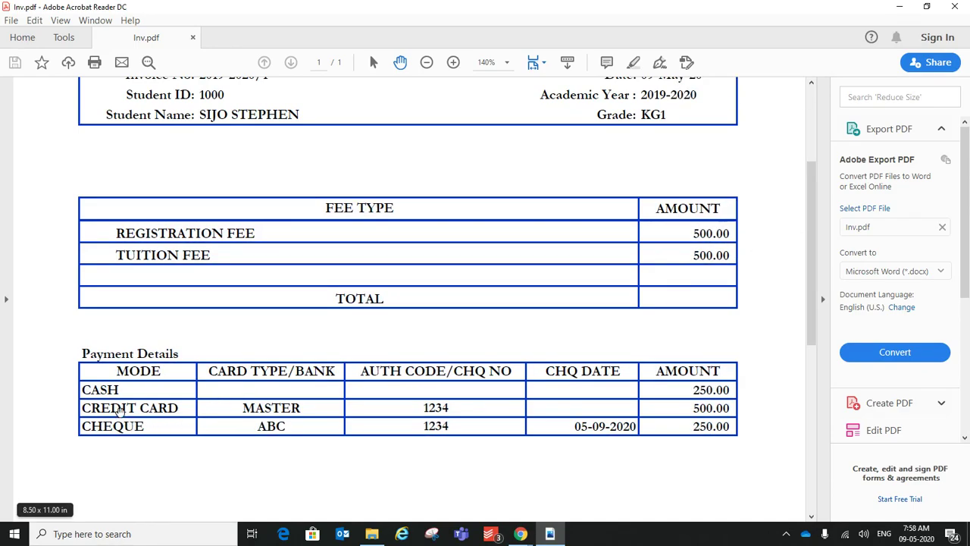
scroll(119, 409, "down", 2)
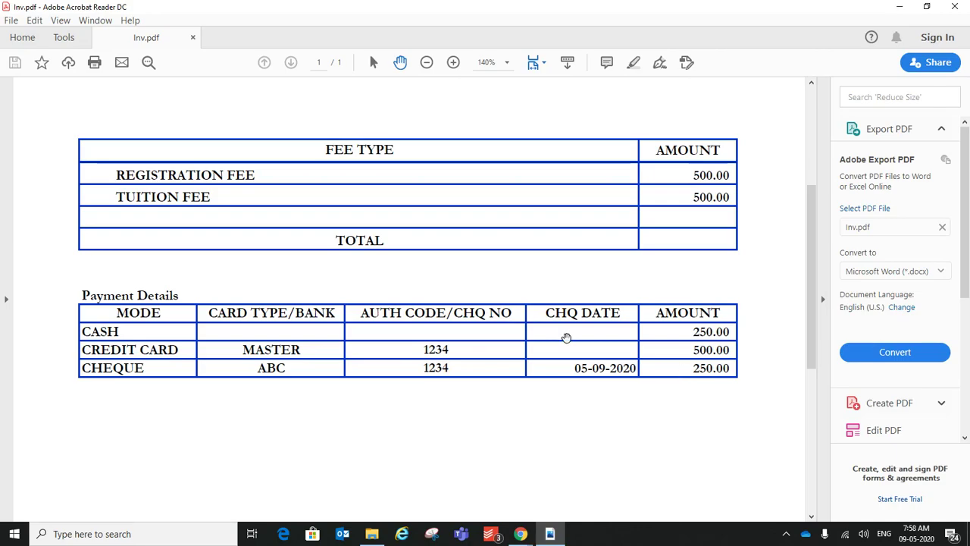
left_click_drag(811, 254, 808, 183)
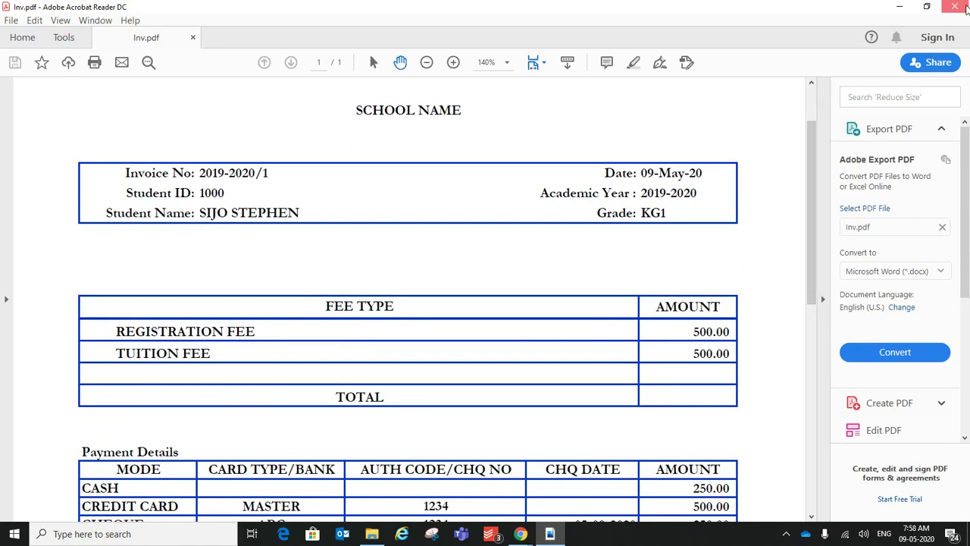
Step: Close the invoice and choose the STUDENT LEDGER report type in Reports
left_click(966, 9)
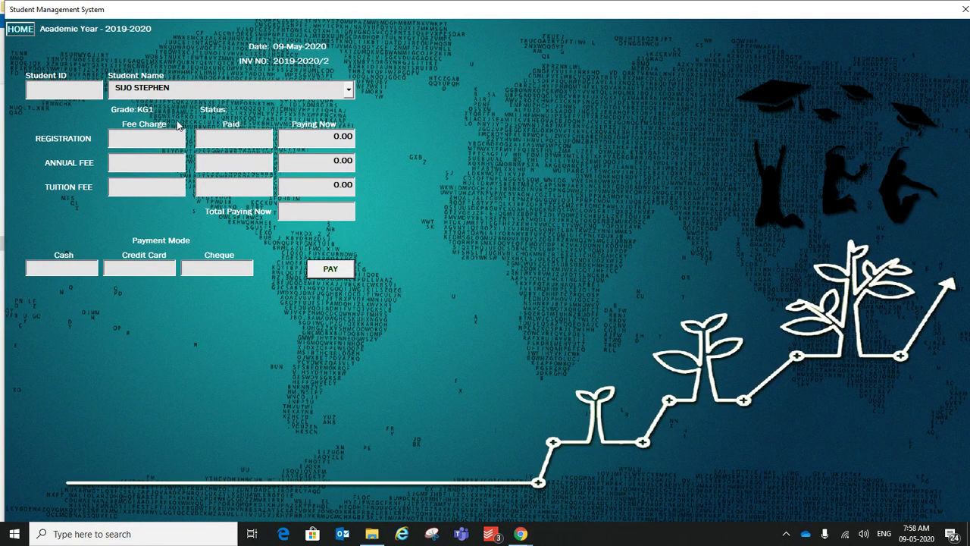
left_click(26, 30)
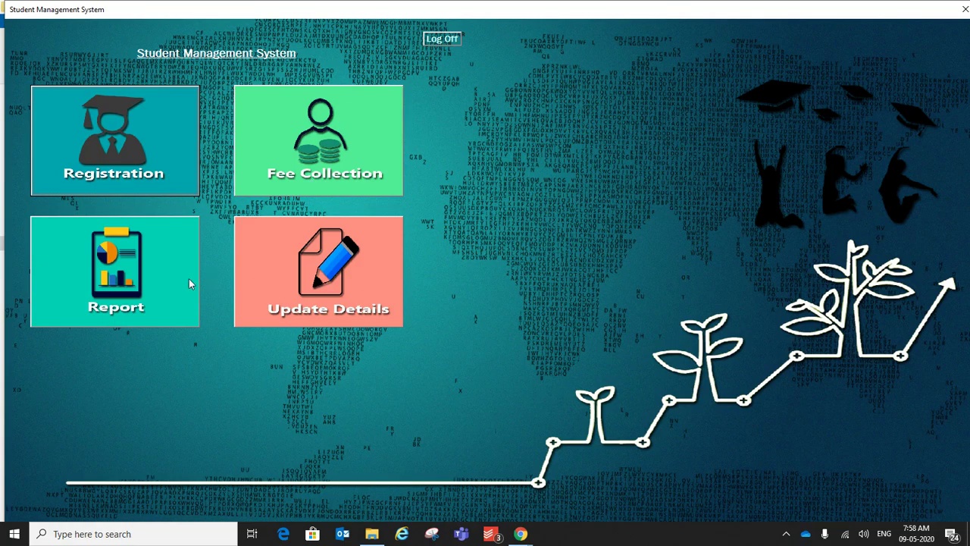
left_click(150, 284)
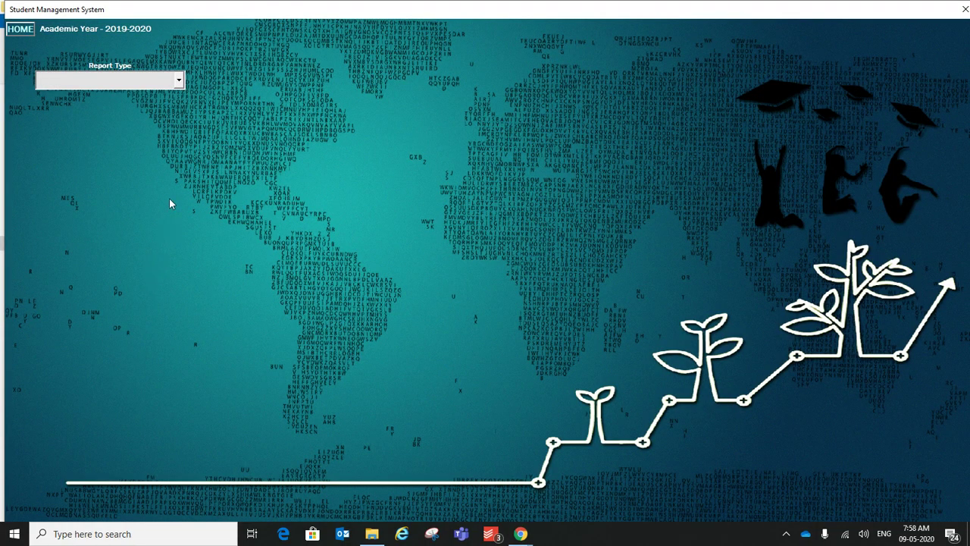
left_click(179, 79)
left_click(126, 95)
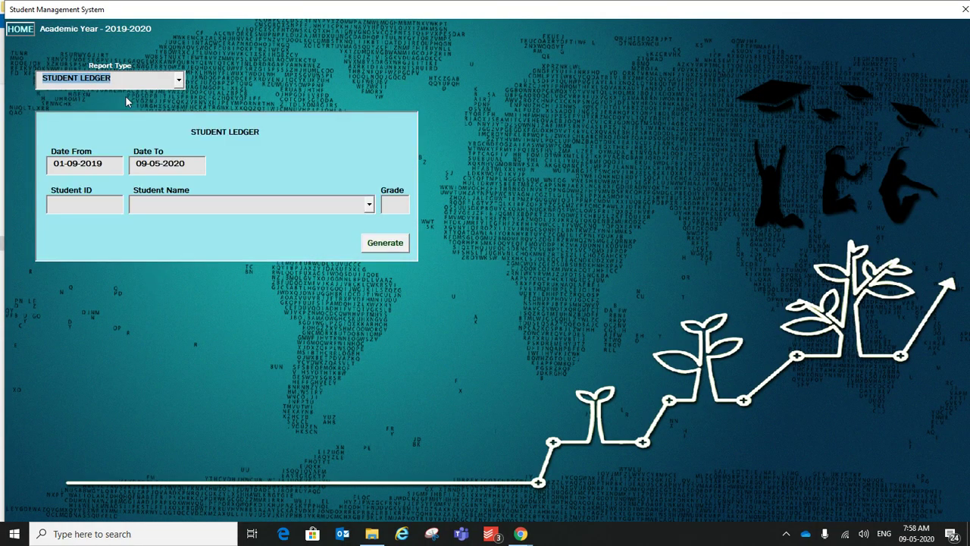
Step: Select the registered student and generate the ledger report
left_click(84, 206)
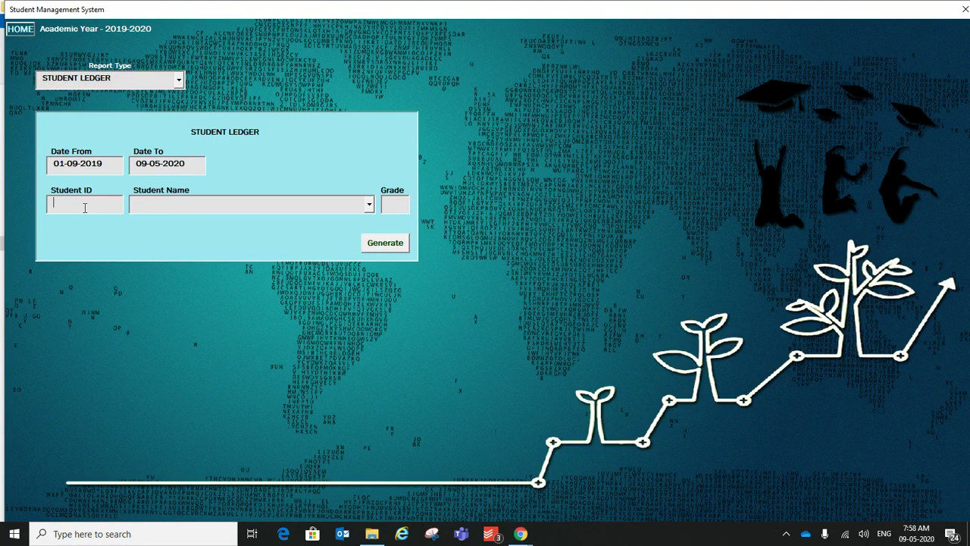
left_click(369, 204)
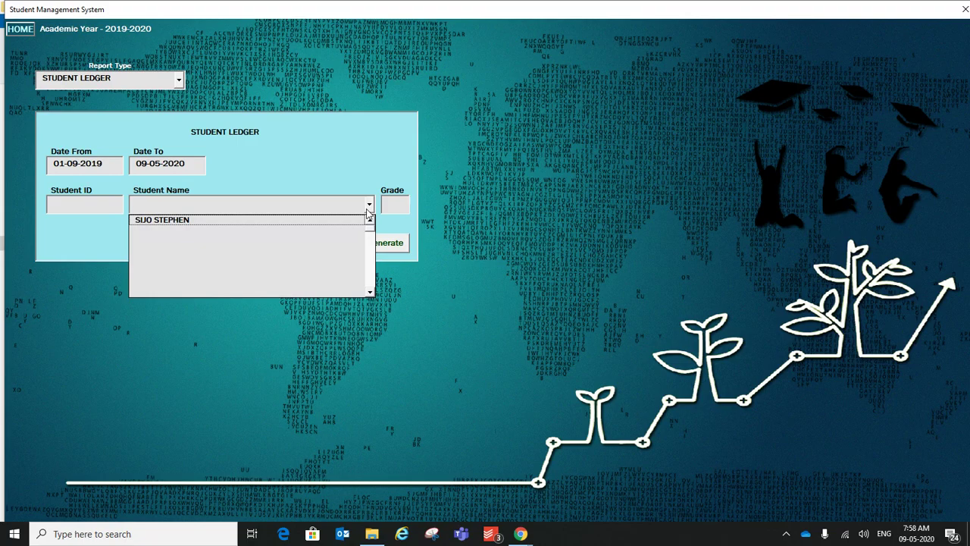
left_click(225, 220)
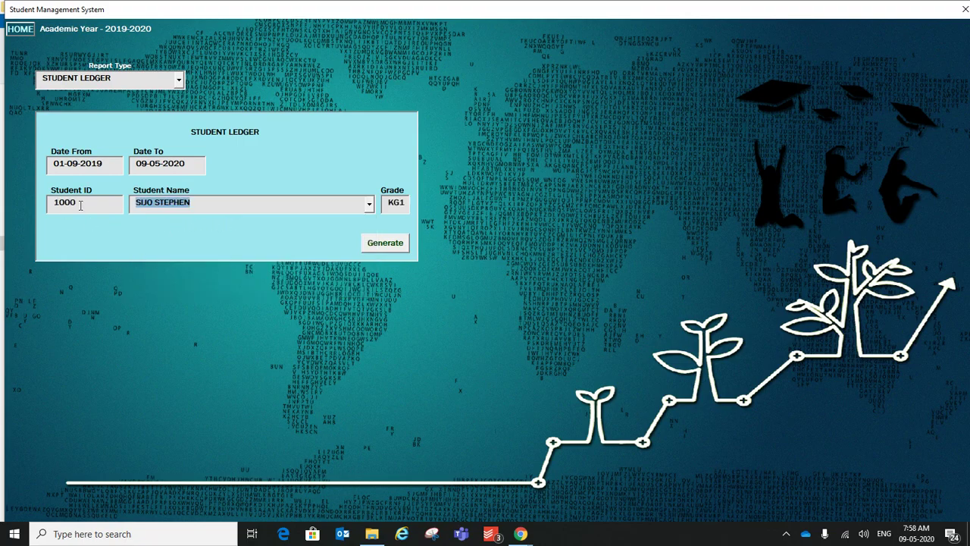
double_click(104, 203)
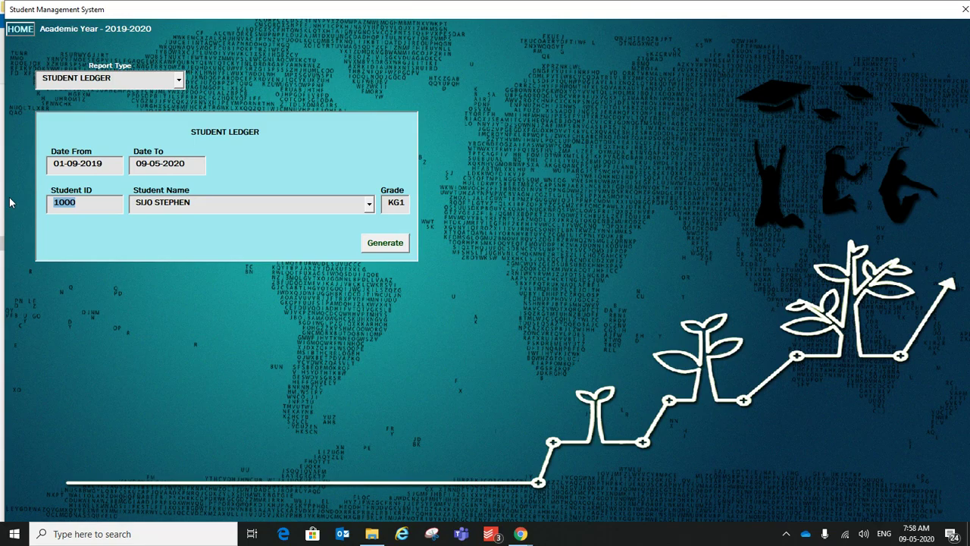
left_click(397, 247)
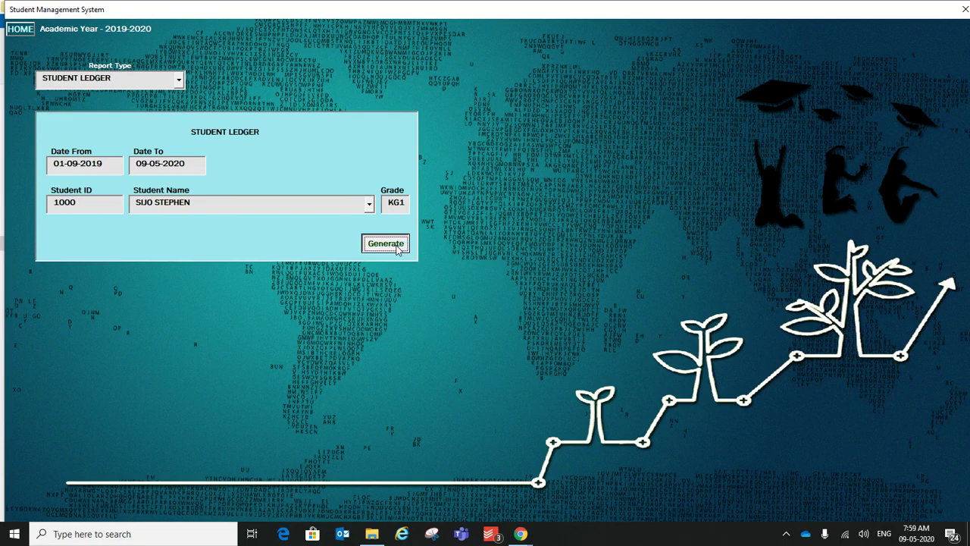
left_click(395, 247)
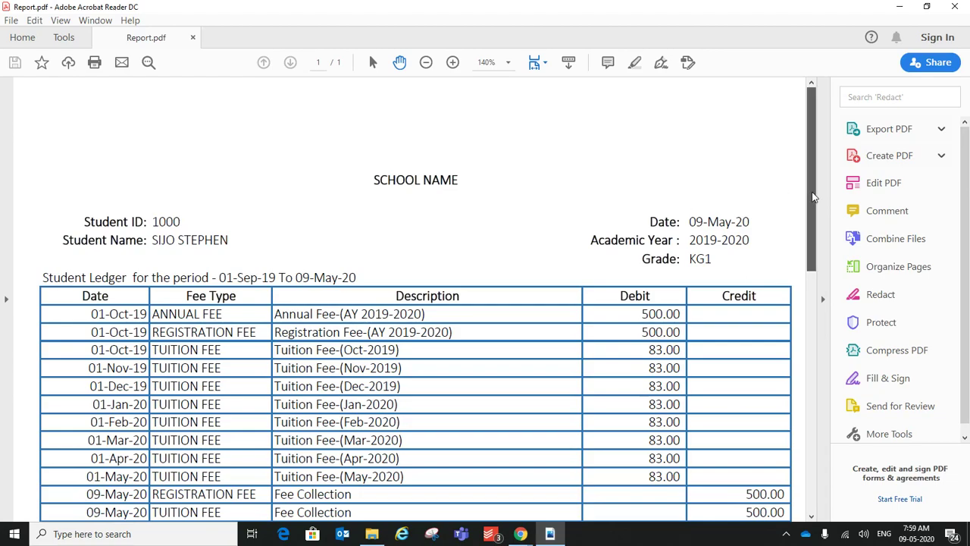
Step: Inspect the 09-May-20 registration fee row, the 1,664.00 Grand Total debit and the 664.00 balance in Report.pdf
left_click_drag(813, 197, 801, 237)
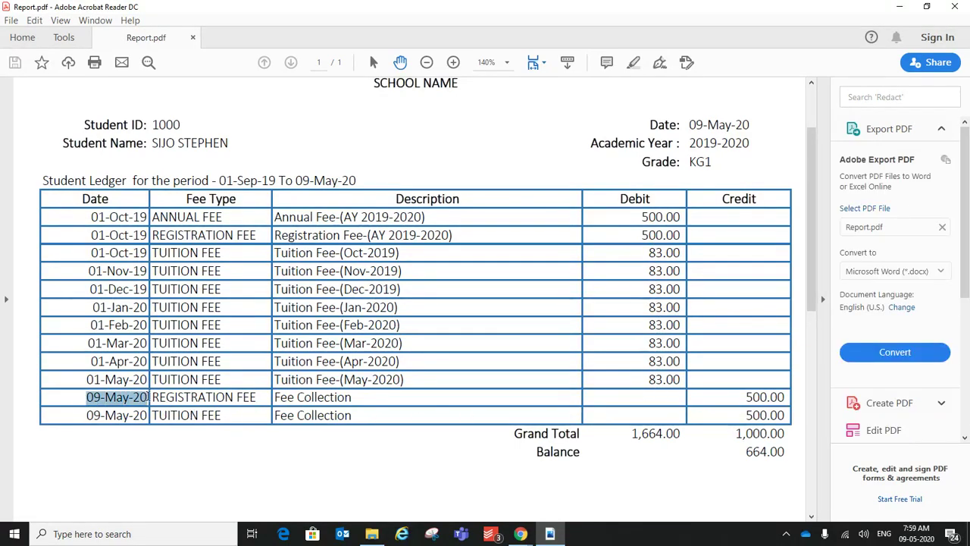
left_click_drag(149, 397, 791, 395)
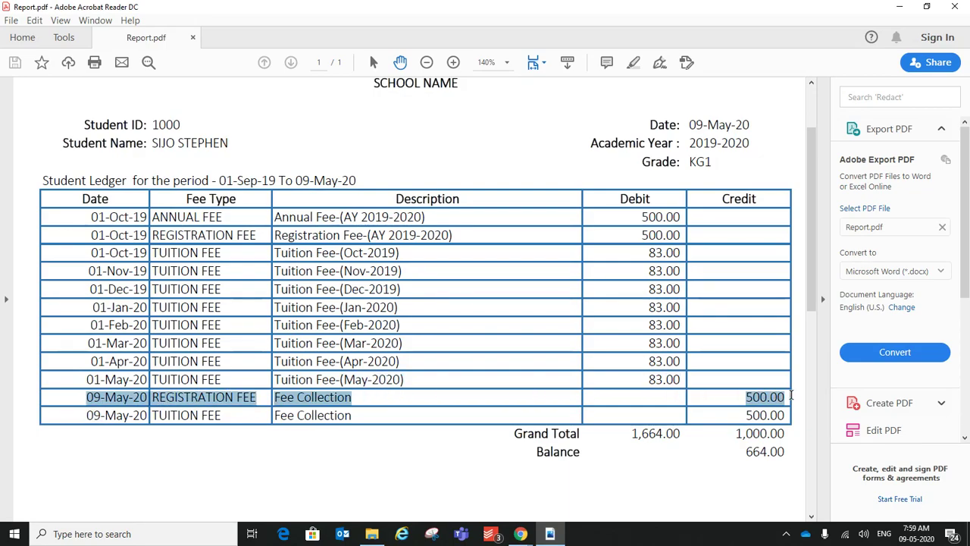
left_click(746, 408)
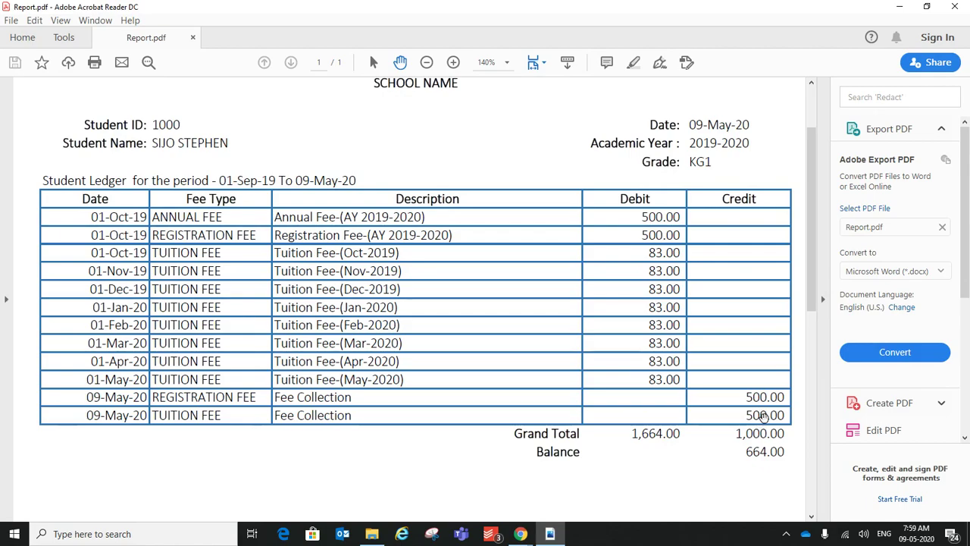
left_click_drag(633, 435, 682, 433)
left_click(739, 434)
left_click_drag(754, 452, 785, 452)
left_click(747, 452)
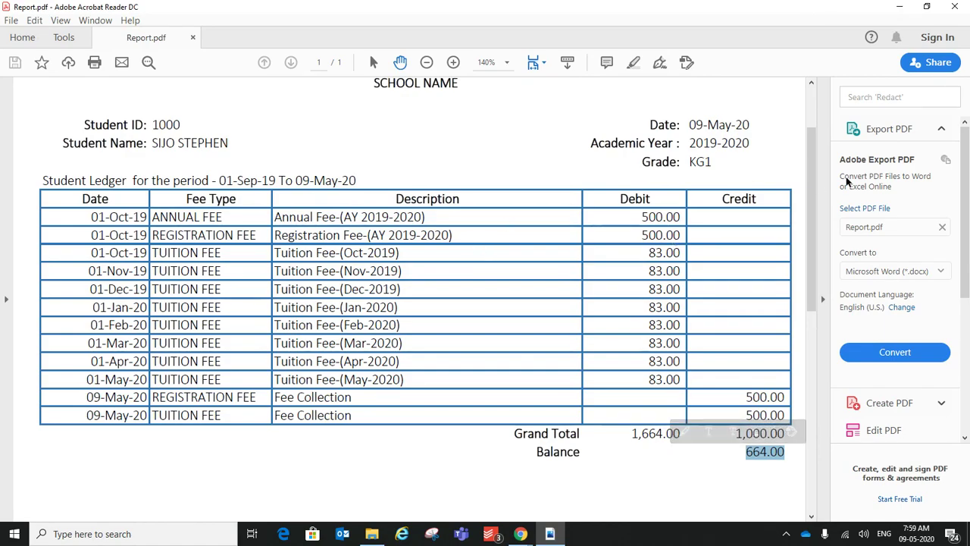
mouse_move(811, 193)
left_mouse_down()
mouse_move(808, 157)
mouse_move(808, 184)
left_mouse_up()
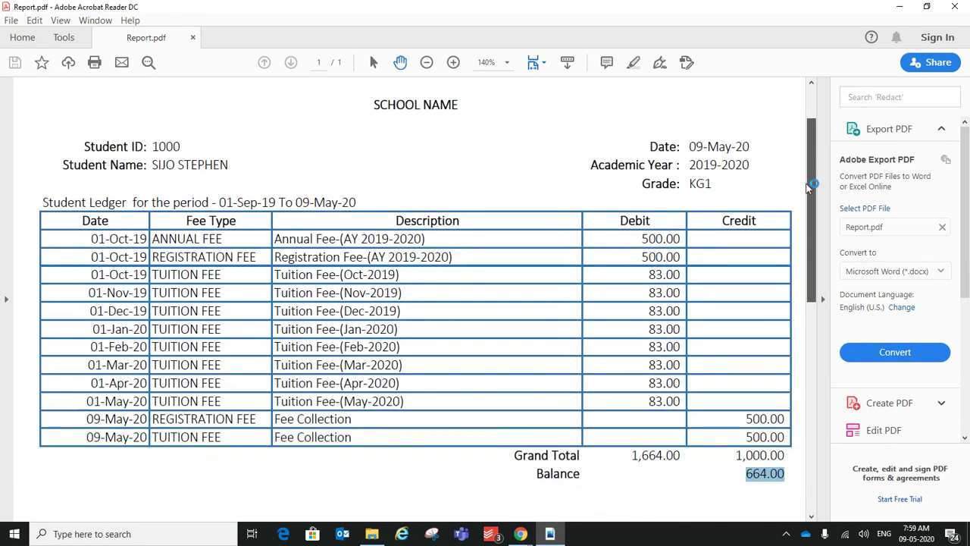
Step: Close the ledger and generate the Fee Outstanding Details report for All grades, Active students only
left_click(957, 8)
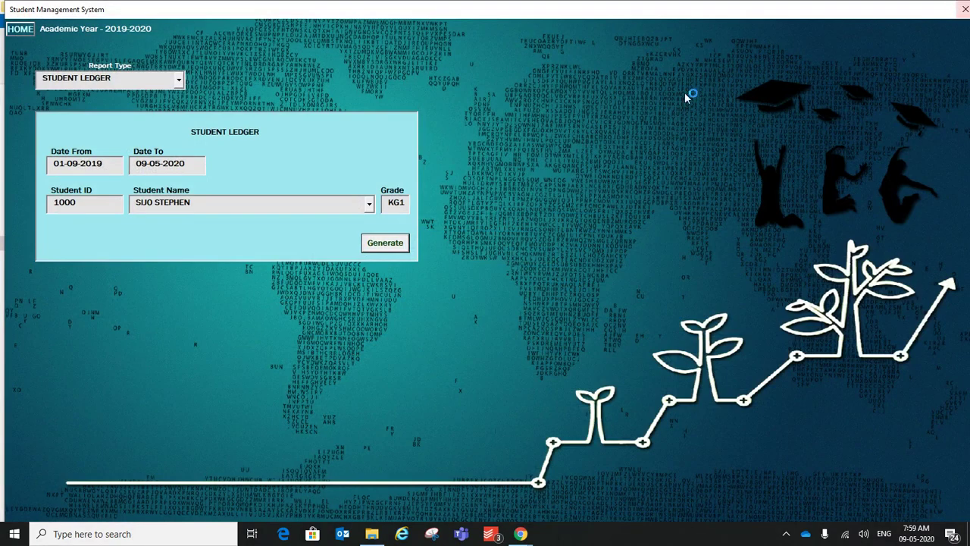
left_click(179, 82)
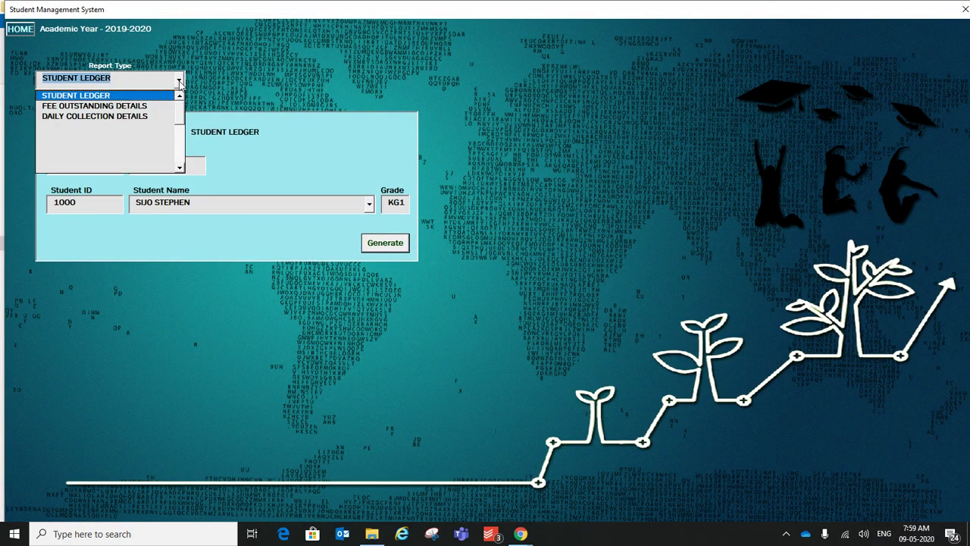
left_click(135, 103)
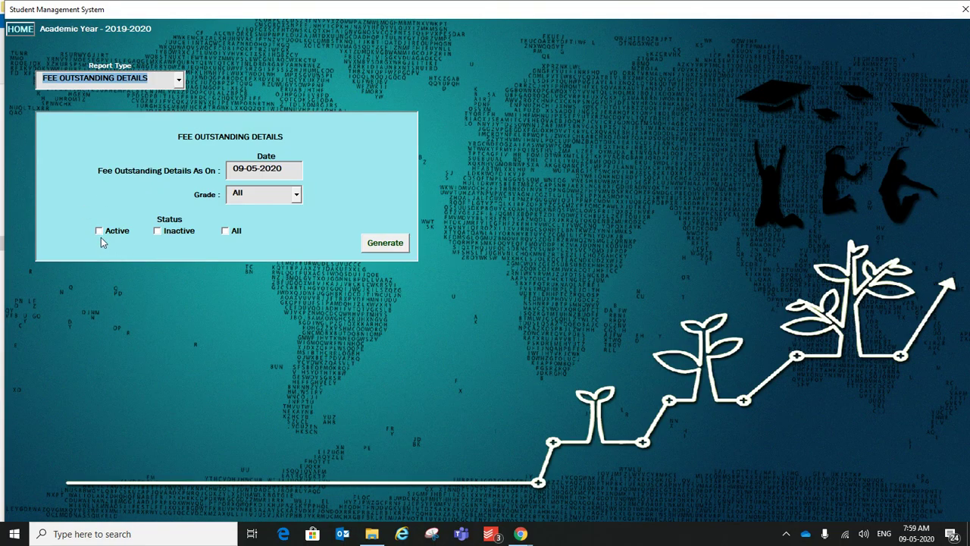
left_click(296, 199)
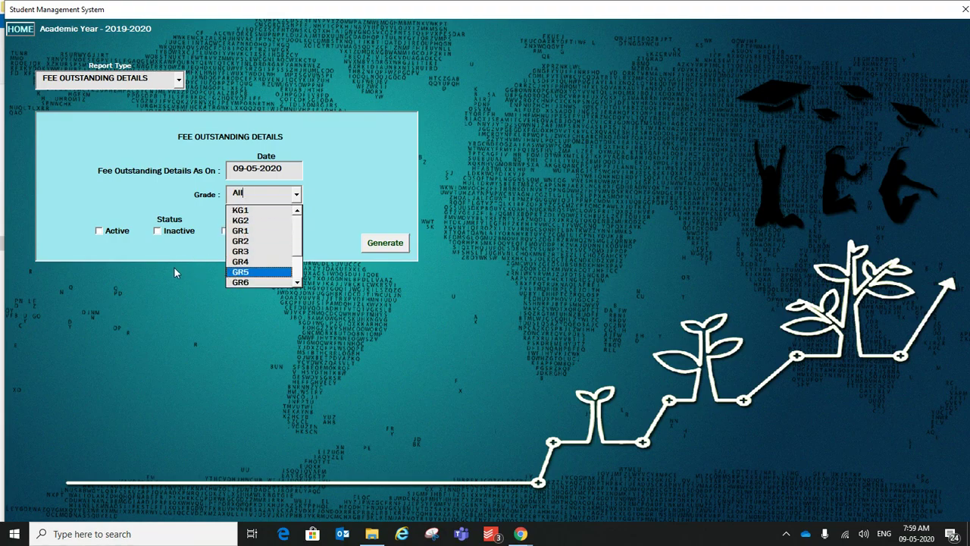
left_click(108, 246)
left_click(99, 232)
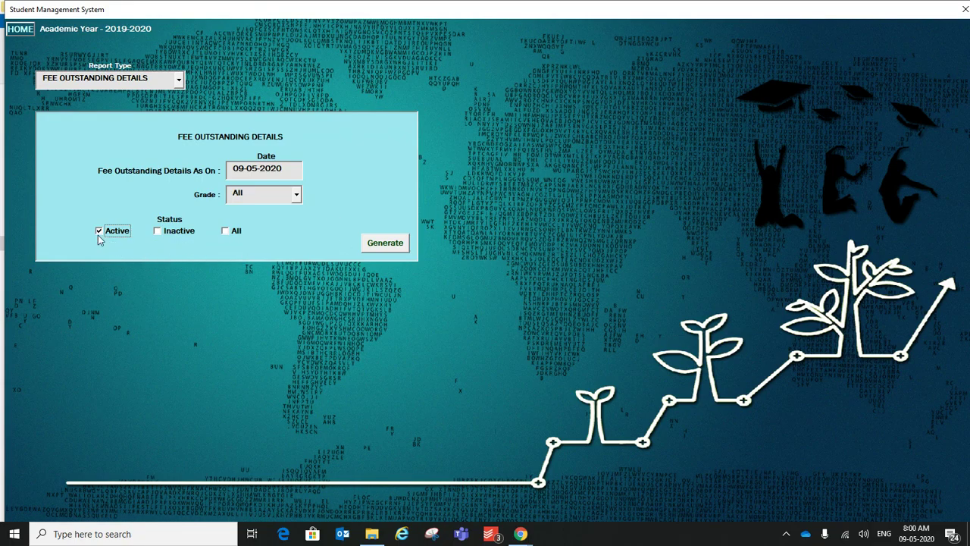
left_click(386, 243)
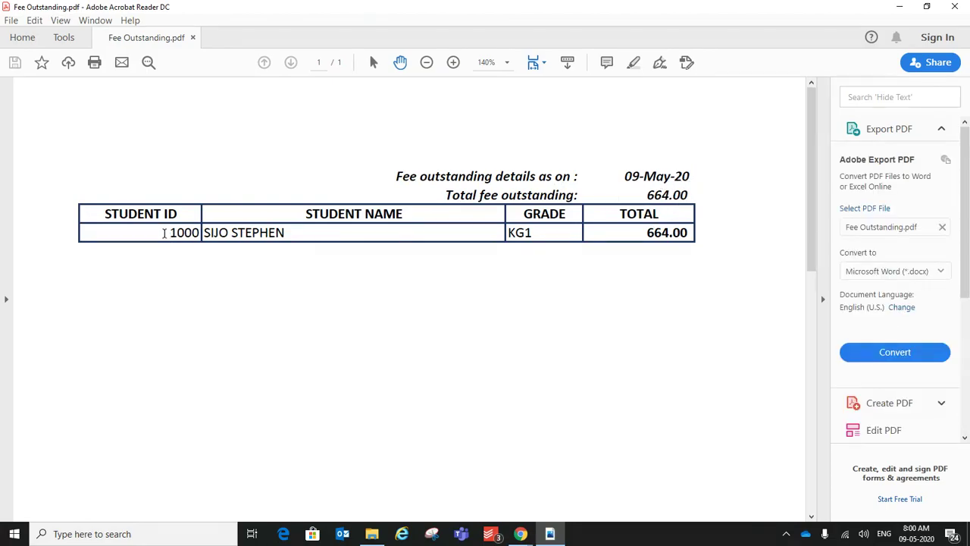
Step: Inspect the KG1 student's 664.00 outstanding row in Fee Outstanding.pdf, then close it
left_click_drag(163, 233, 688, 233)
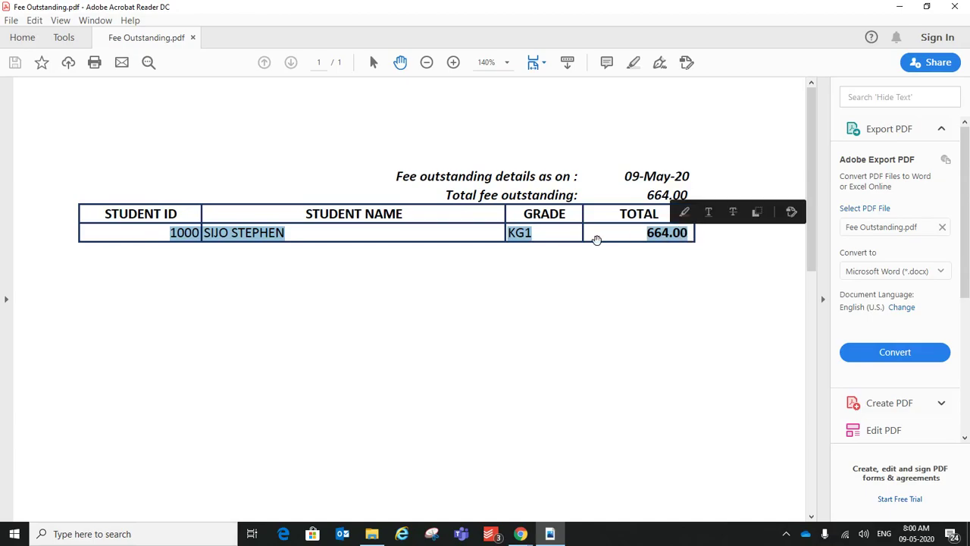
scroll(810, 219, "down", 1)
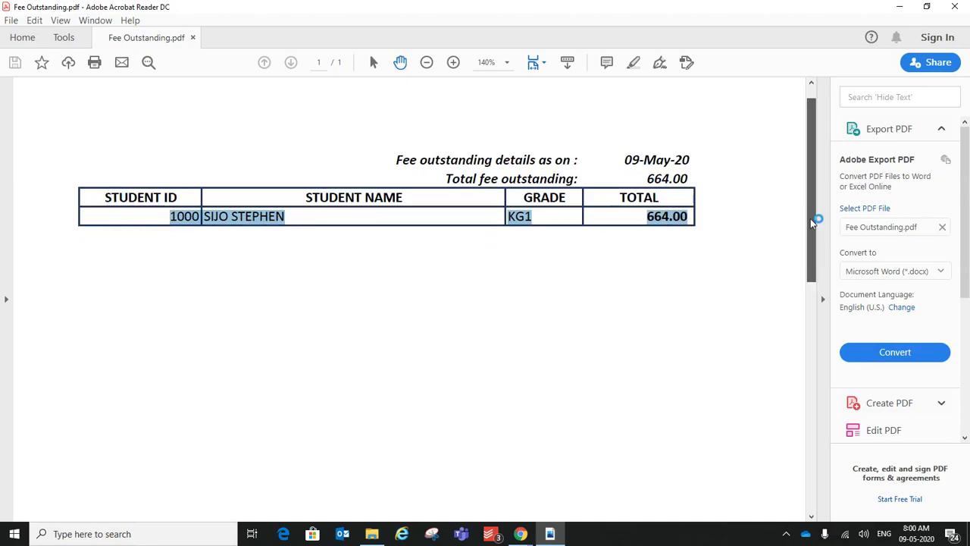
scroll(808, 204, "up", 1)
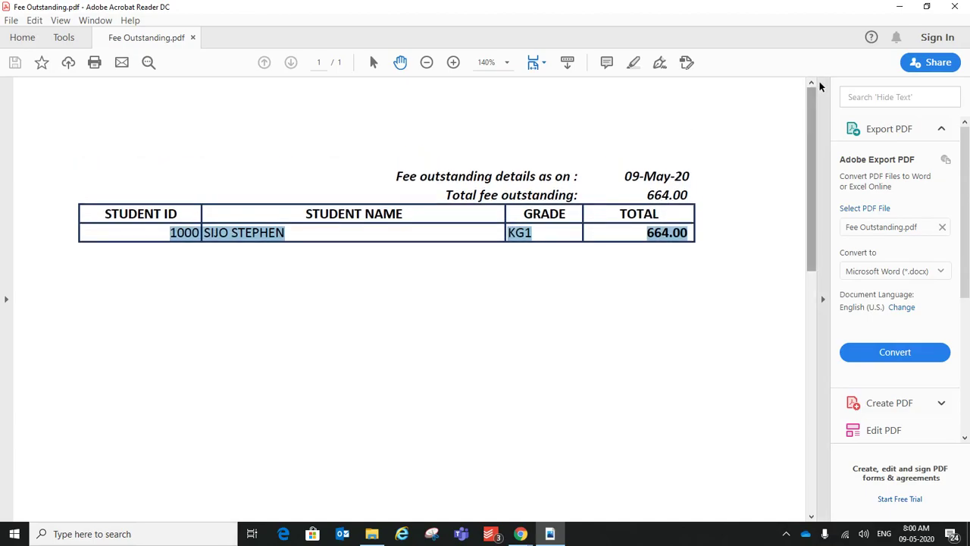
left_click(963, 15)
Step: Generate the Daily Collection Details report
left_click(173, 80)
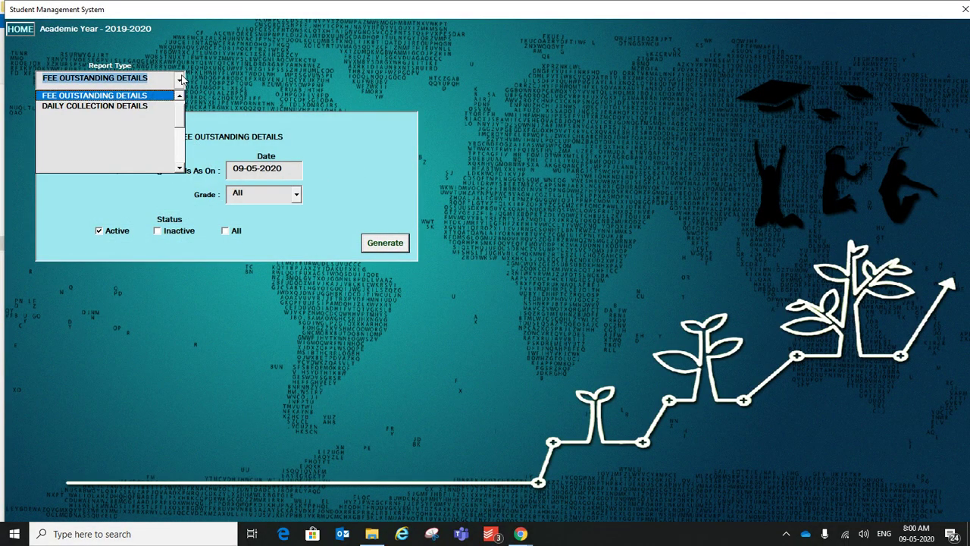
left_click(106, 106)
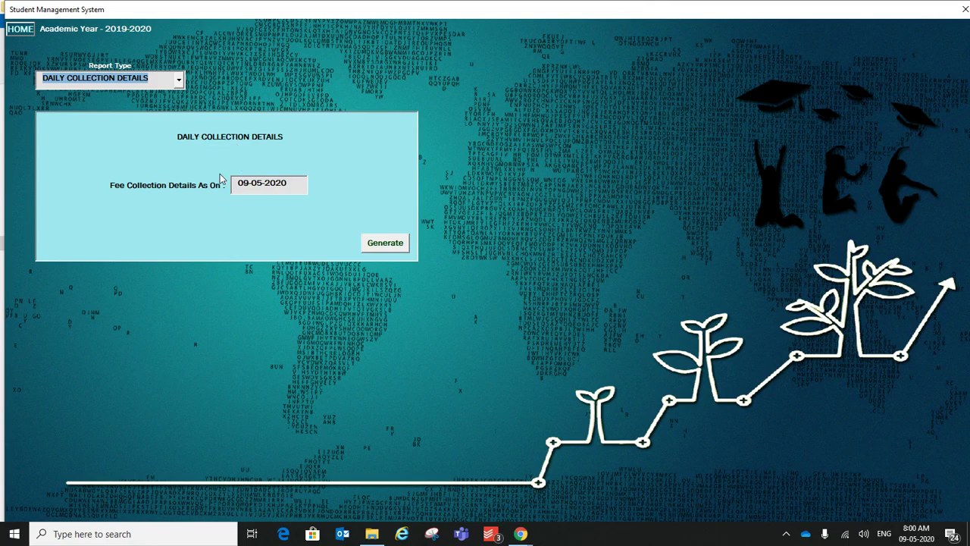
left_click(384, 247)
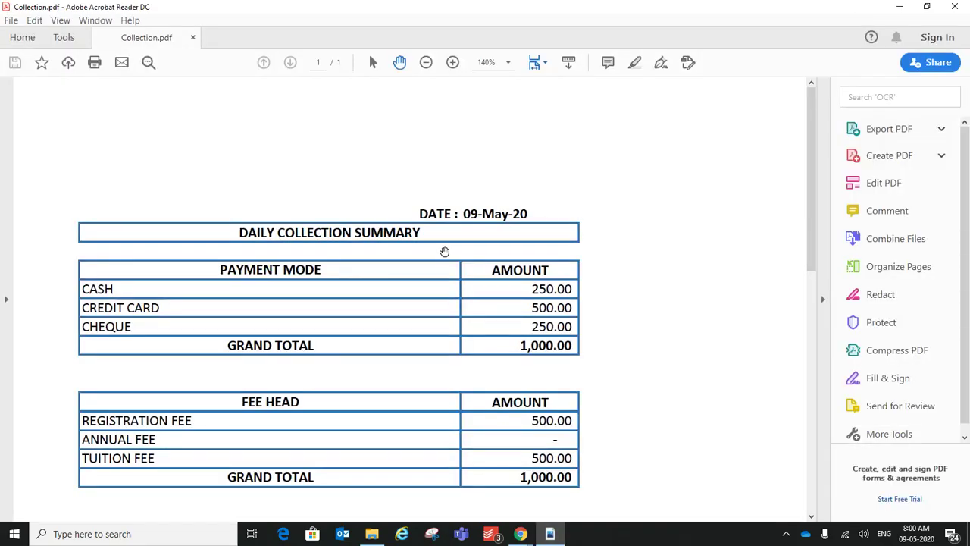
Step: Inspect the 500.00 credit card, 500.00 registration fee and tuition fee amounts in Collection.pdf, then close it
left_click_drag(815, 167, 806, 210)
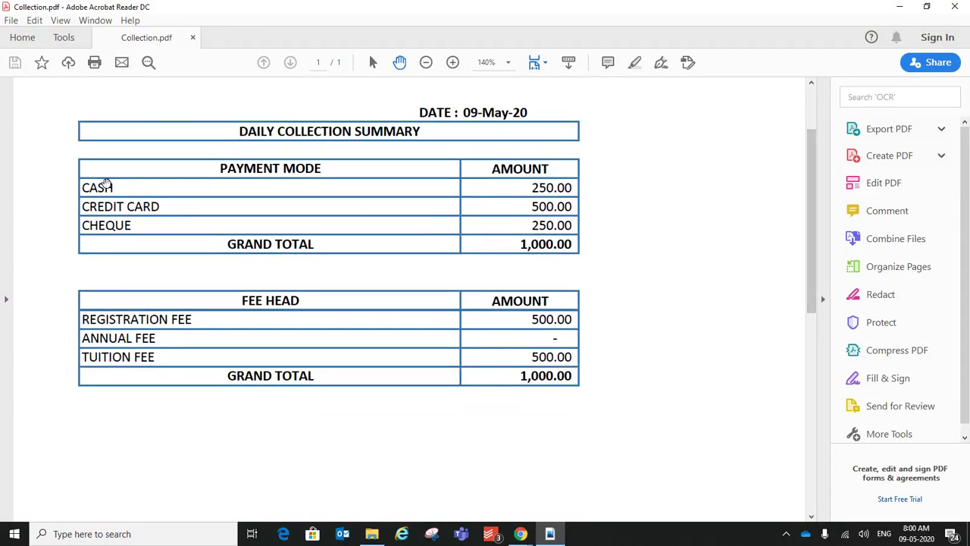
scroll(161, 187, "up", 1)
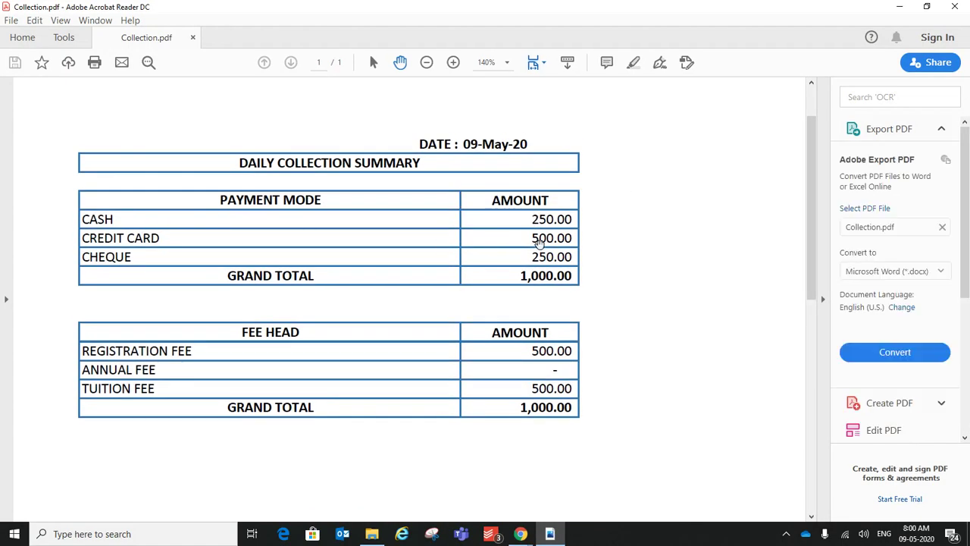
left_click_drag(521, 240, 574, 258)
left_click(532, 258)
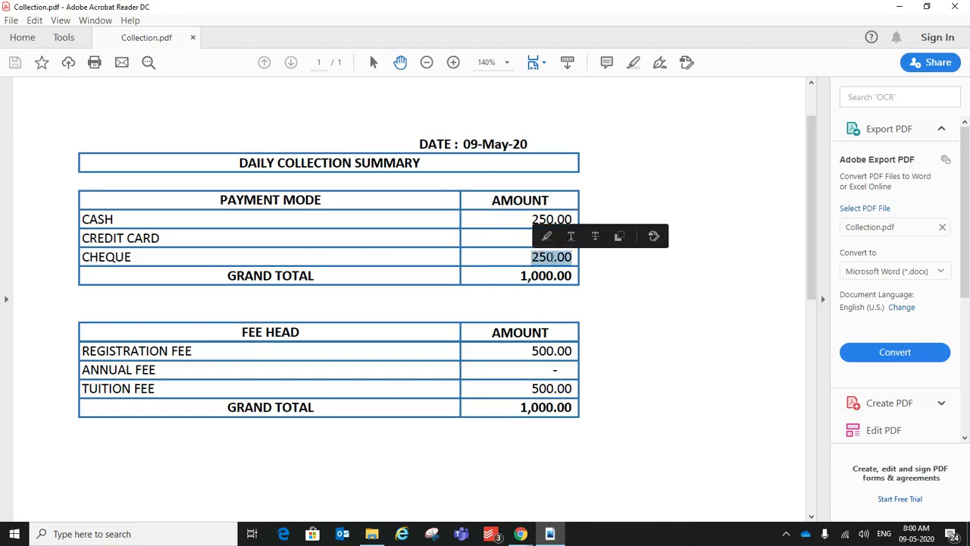
left_click(244, 339)
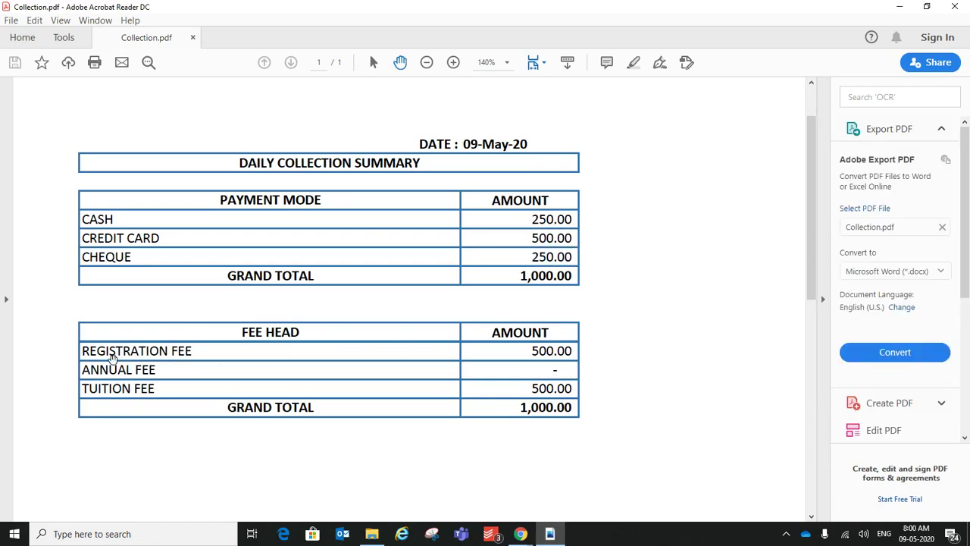
left_click_drag(530, 352, 576, 353)
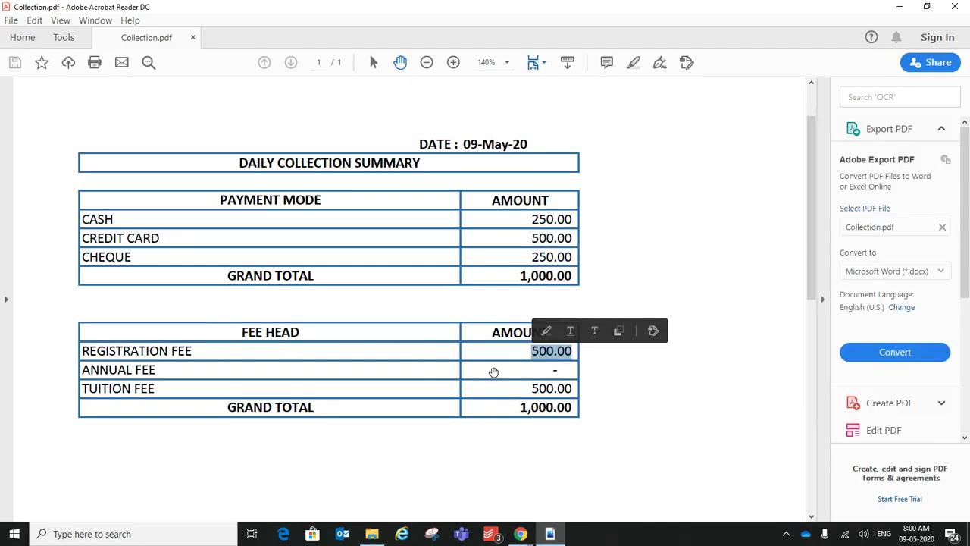
left_click(165, 375)
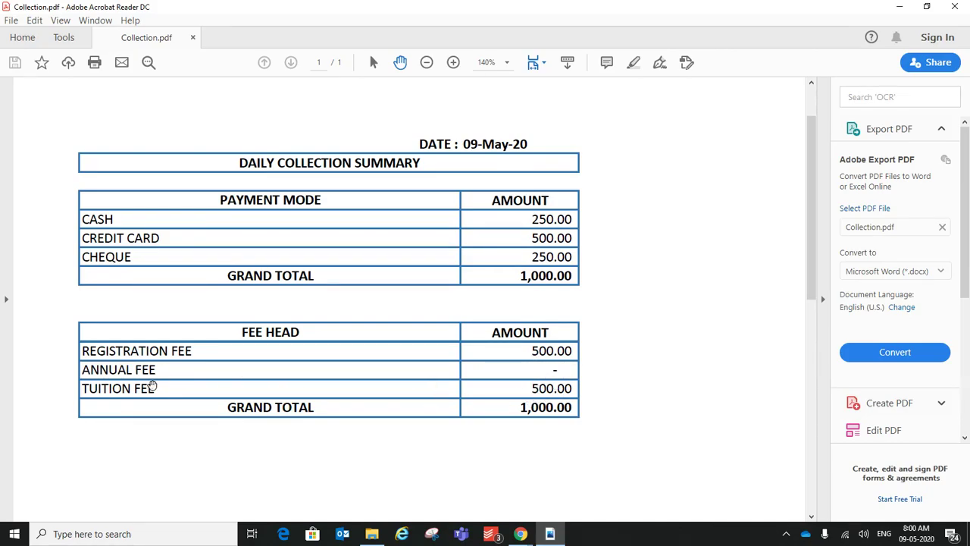
left_click_drag(536, 388, 573, 390)
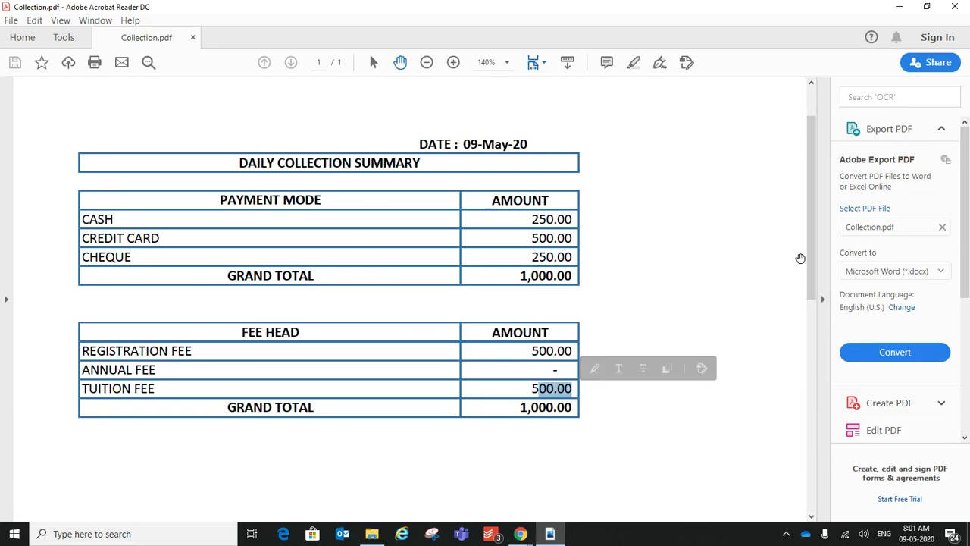
left_click_drag(812, 260, 809, 151)
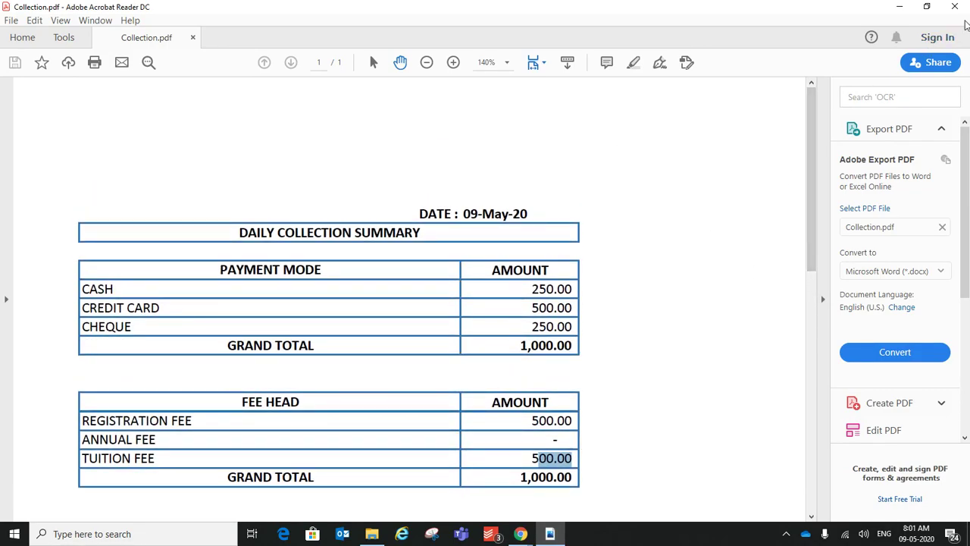
left_click(954, 6)
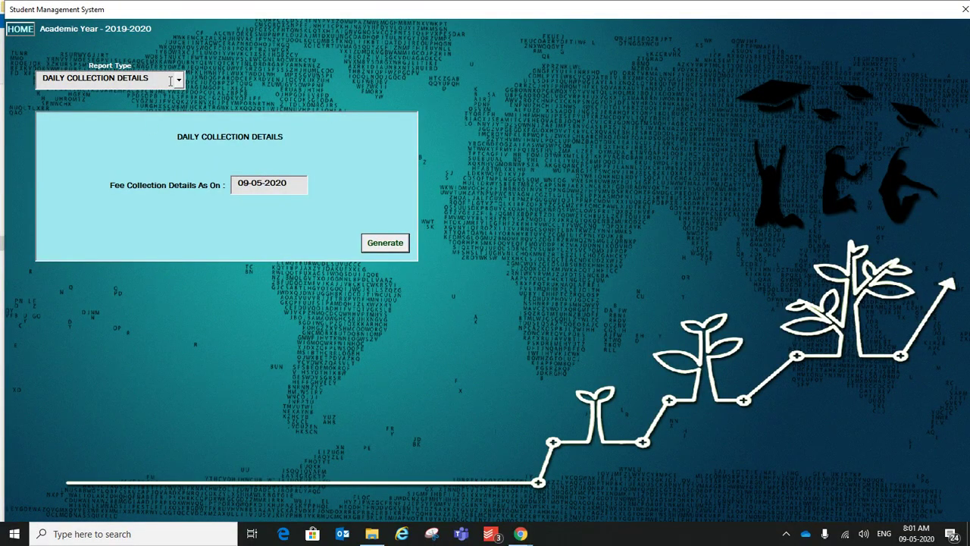
Step: Go from the reports screen to Update Details and choose the Status Update form
left_click(170, 81)
left_click(257, 72)
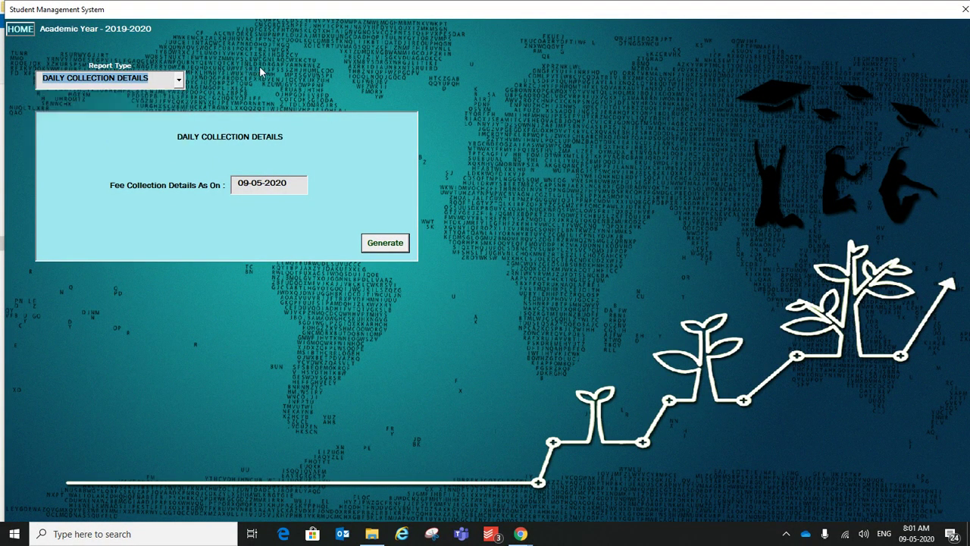
left_click(11, 32)
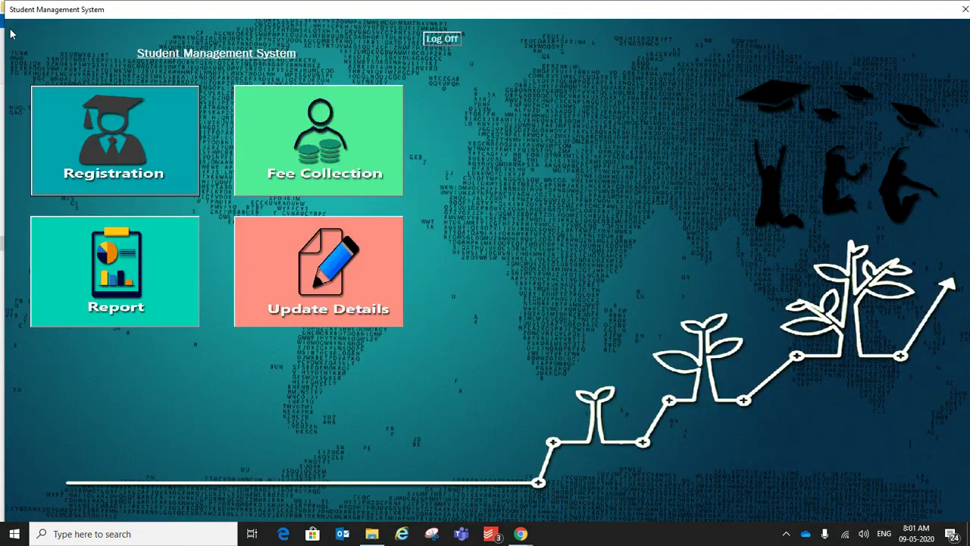
left_click(302, 297)
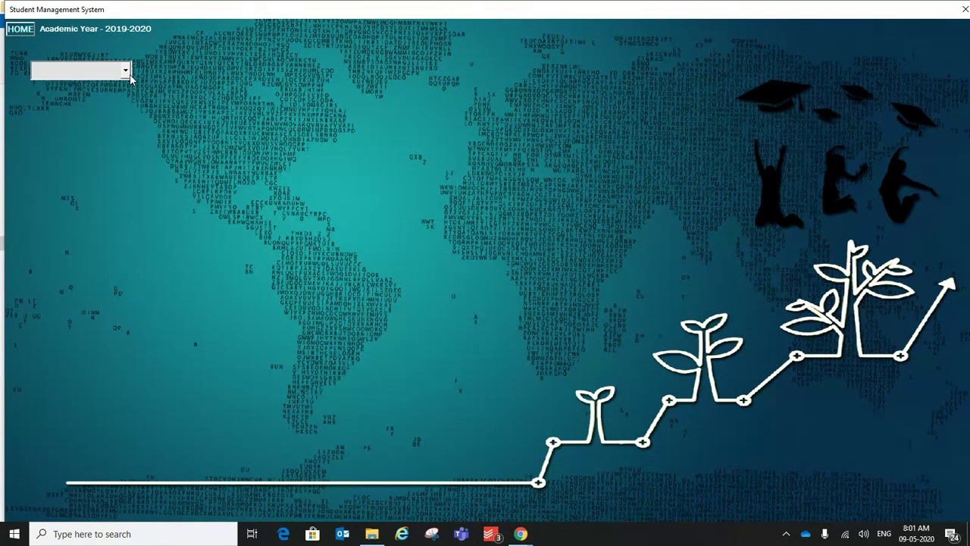
left_click(127, 71)
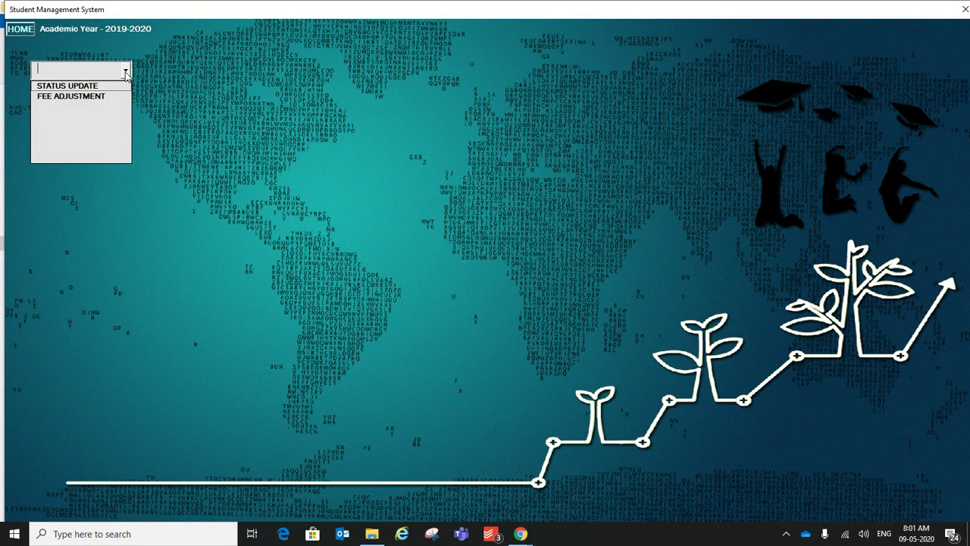
left_click(79, 89)
Step: Set the student's status to Inactive with last attendance date 09-05-2020 and approve it
left_click(103, 156)
type("1")
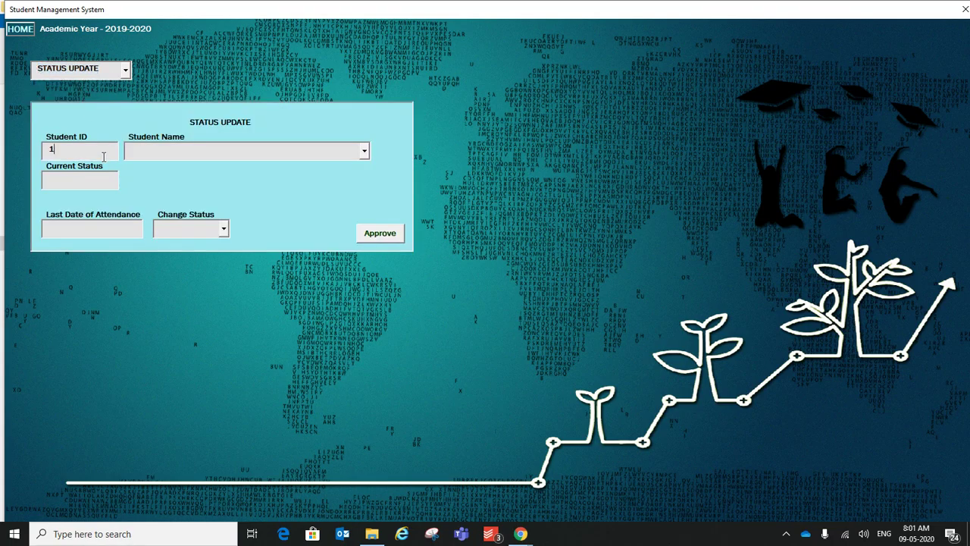
type("000")
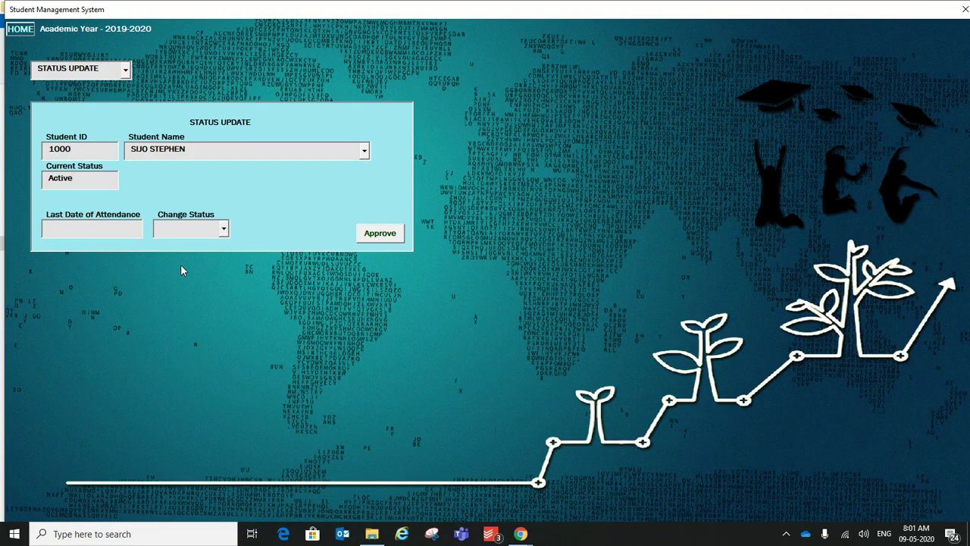
type("09-05-2020")
key("Tab")
left_click(225, 230)
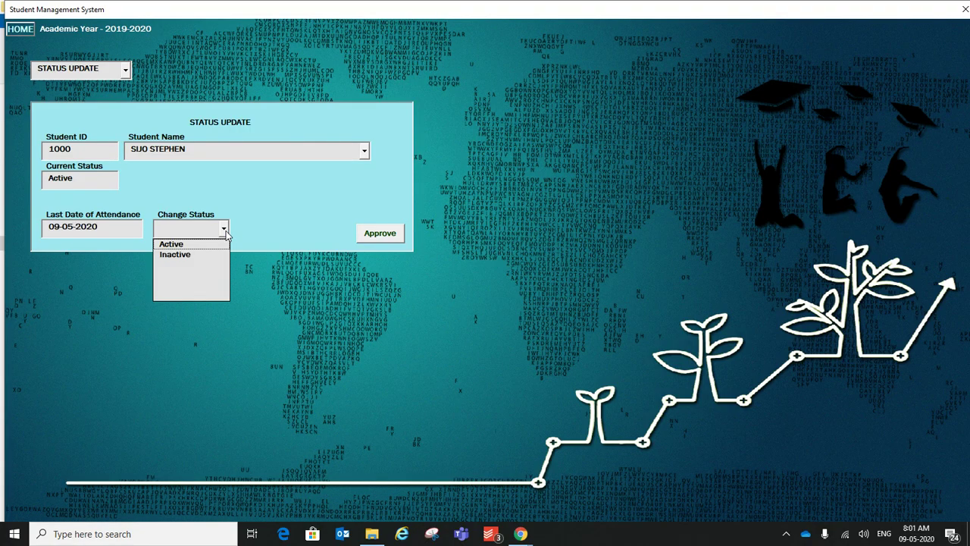
left_click(194, 256)
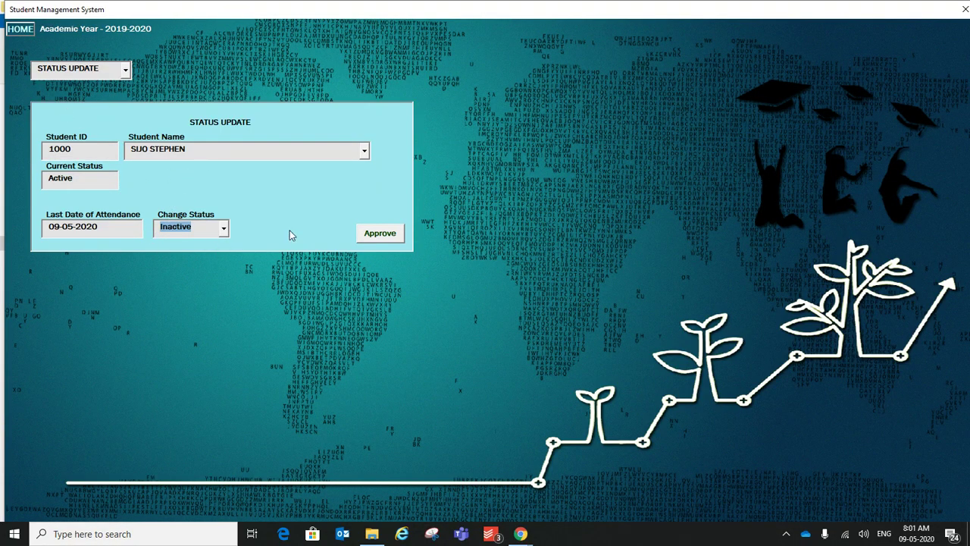
left_click(379, 237)
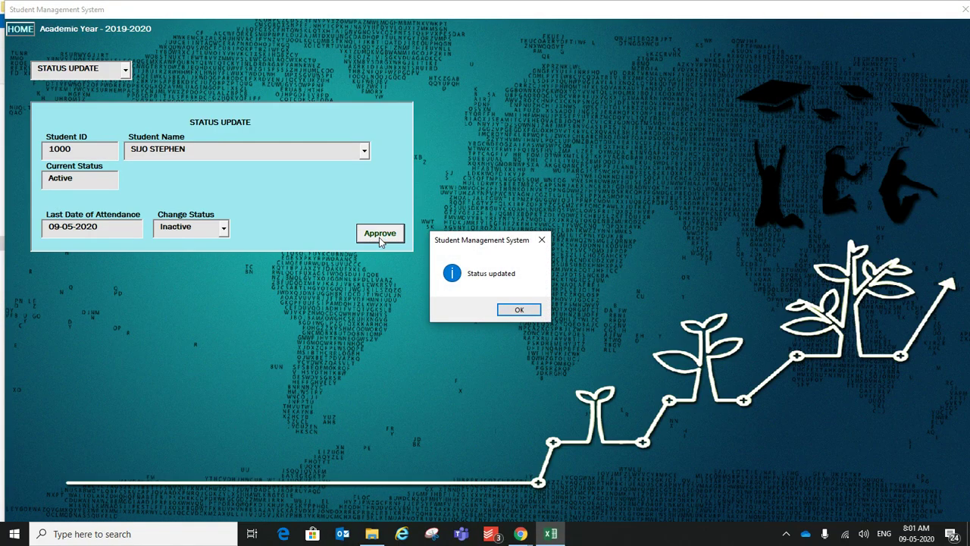
left_click(520, 310)
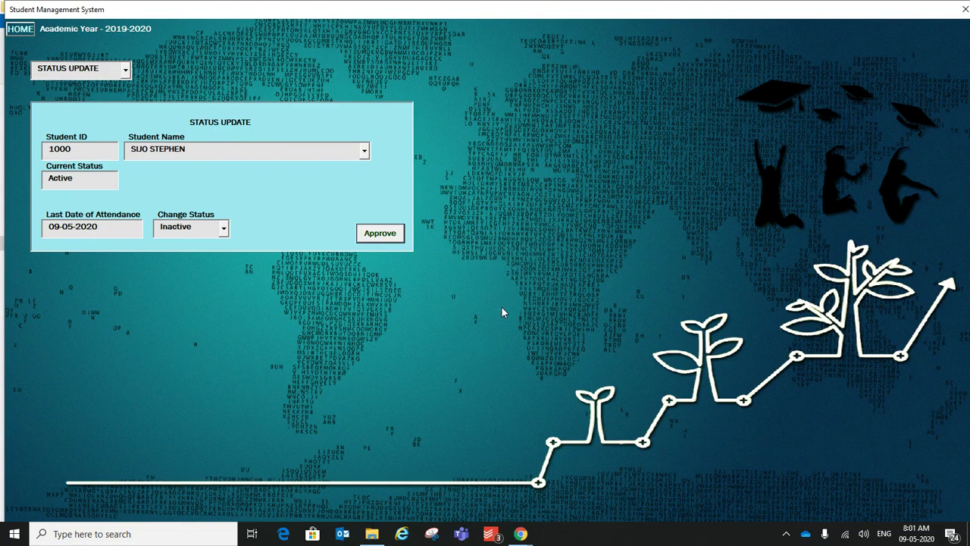
left_click(126, 71)
Step: Load the student in Fee Adjustment and compare fee-type balances, settling on ANNUAL FEE at 500
left_click(81, 99)
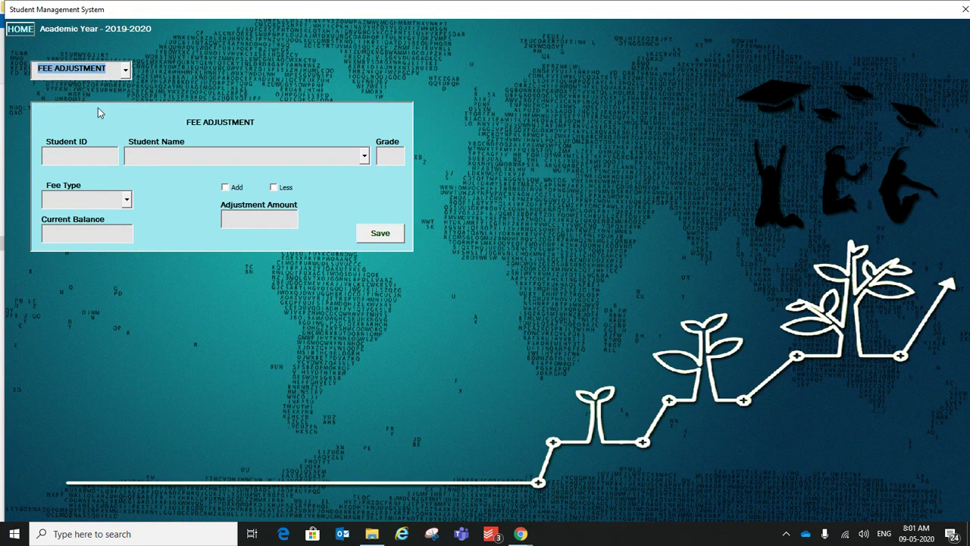
left_click(86, 157)
type("1000")
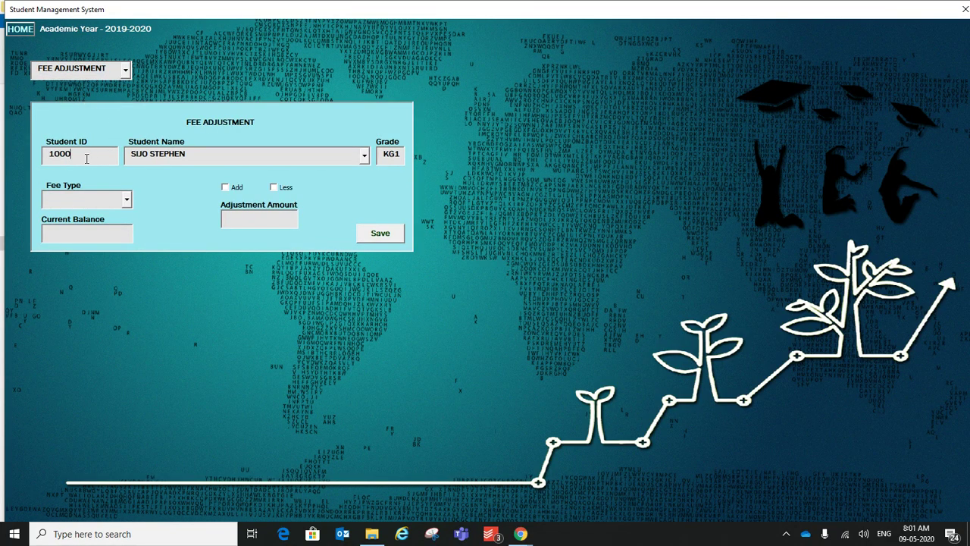
left_click(129, 202)
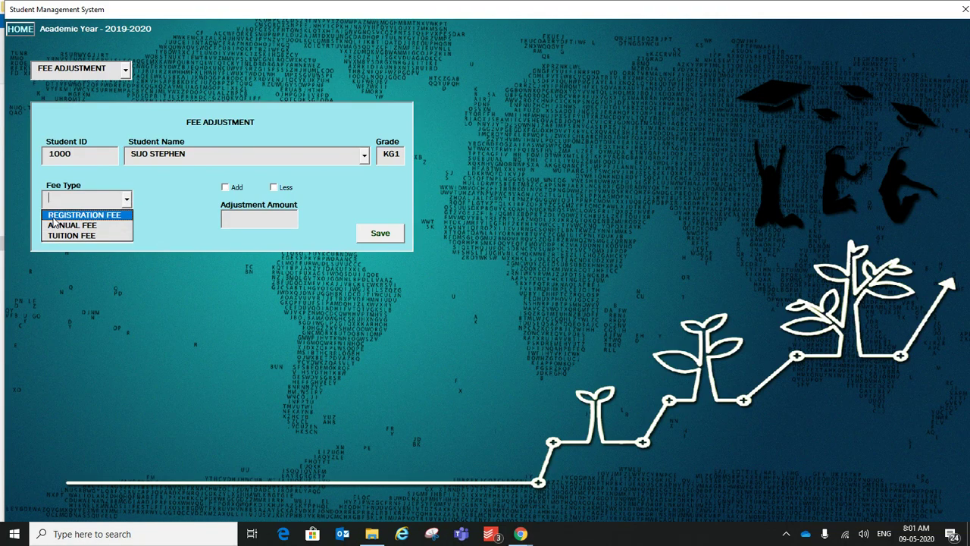
left_click(62, 225)
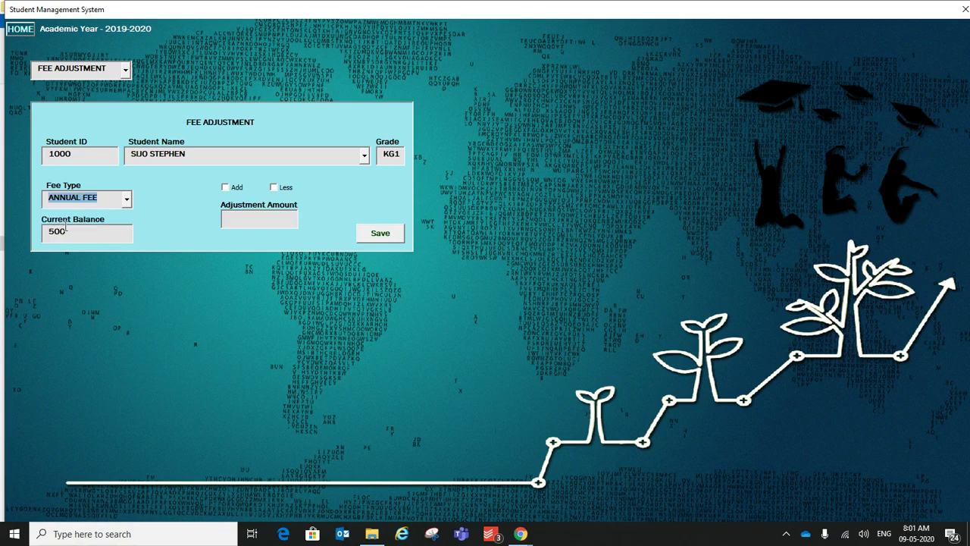
left_click_drag(76, 234, 46, 234)
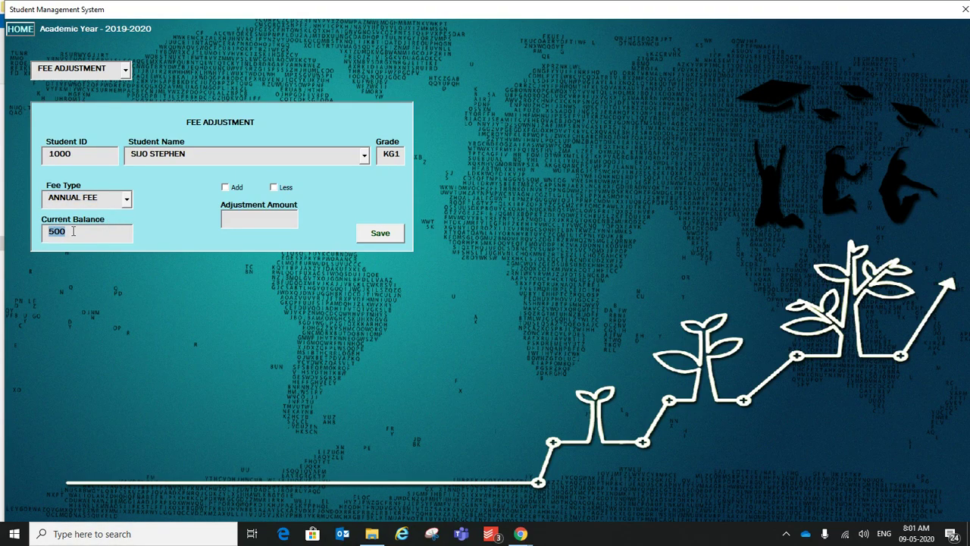
left_click(128, 198)
left_click(113, 213)
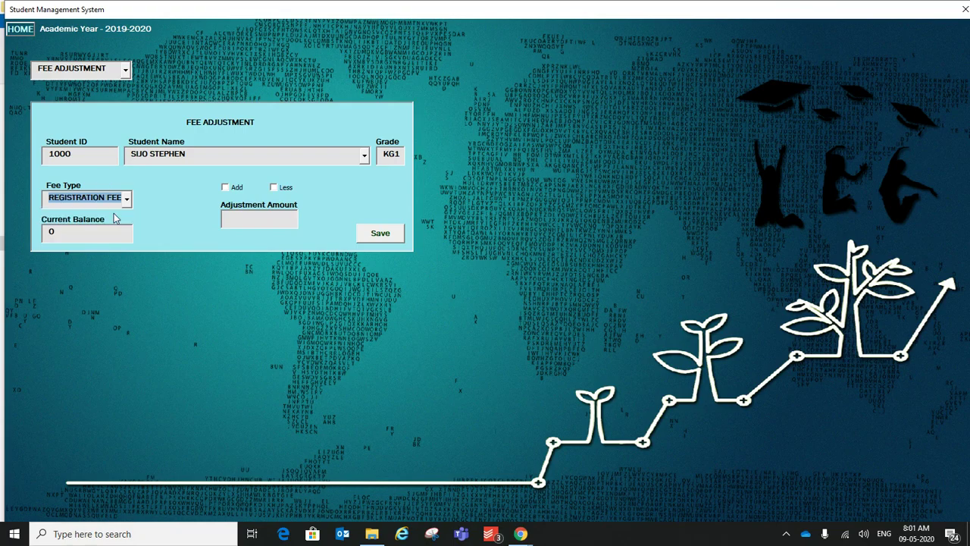
left_click(128, 198)
left_click(105, 232)
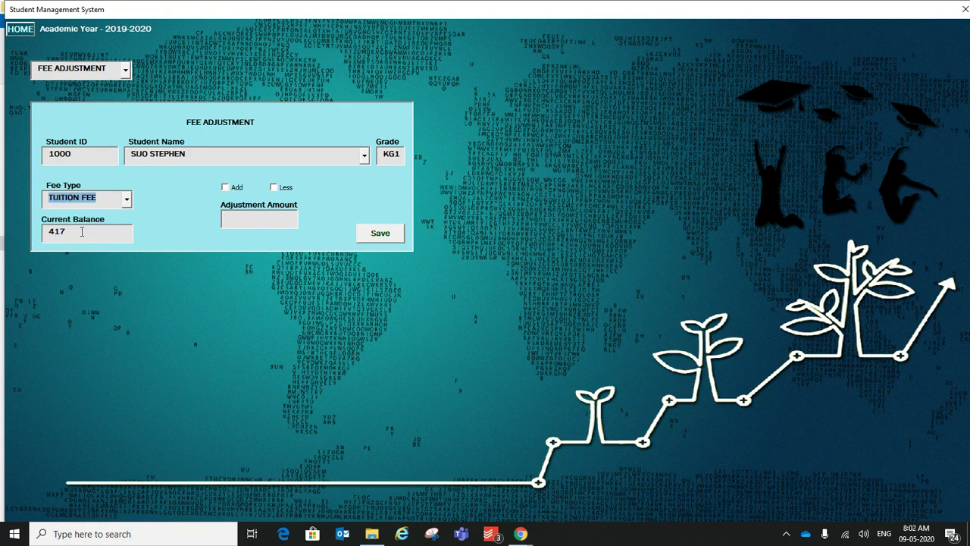
left_click(127, 199)
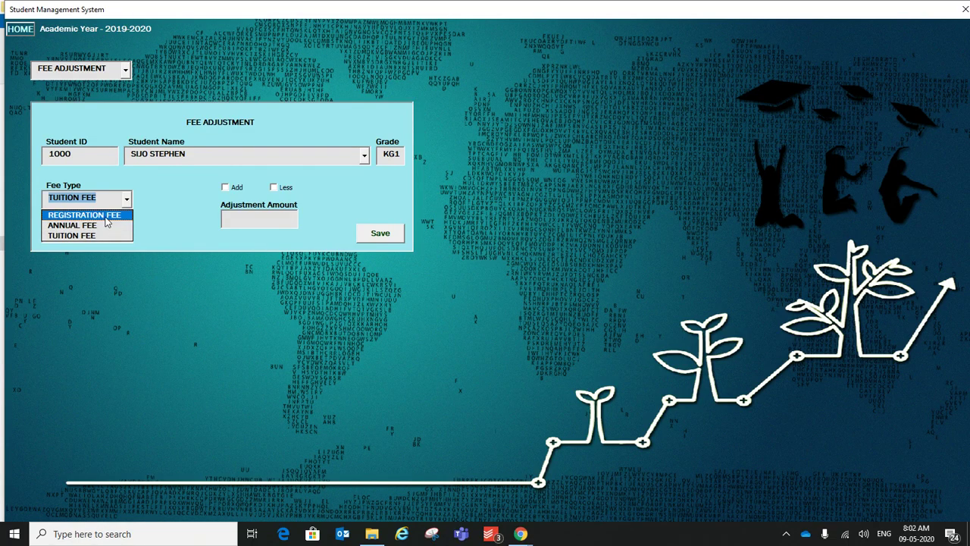
left_click(107, 216)
left_click(128, 199)
left_click(75, 225)
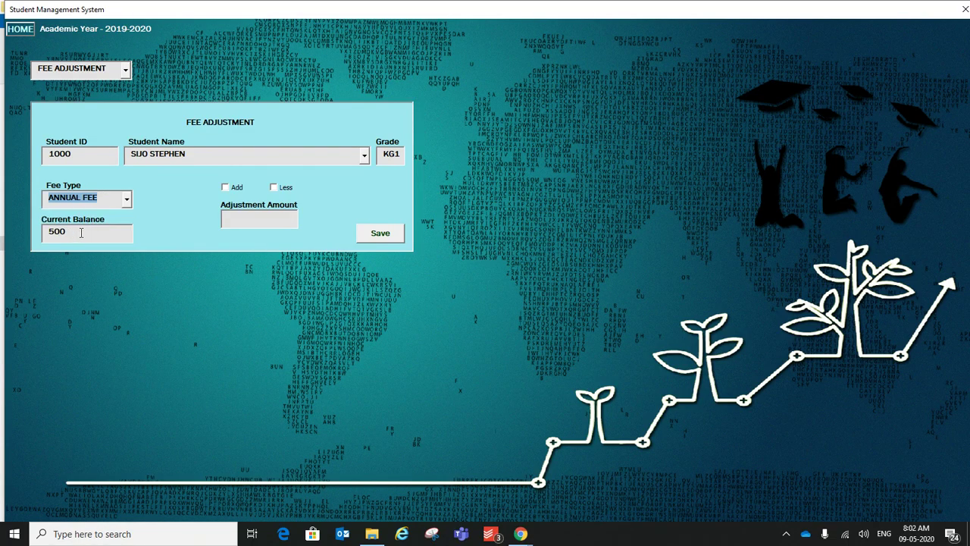
left_click(81, 233)
Step: Save a 500 Less adjustment to the Annual Fee and go back to the home menu
left_click(285, 188)
left_click(267, 225)
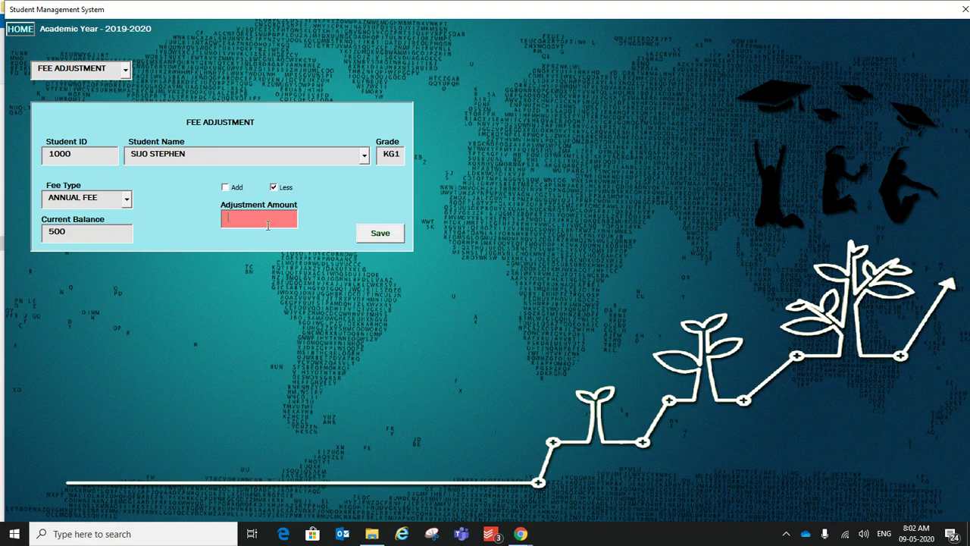
type("500")
left_click(377, 233)
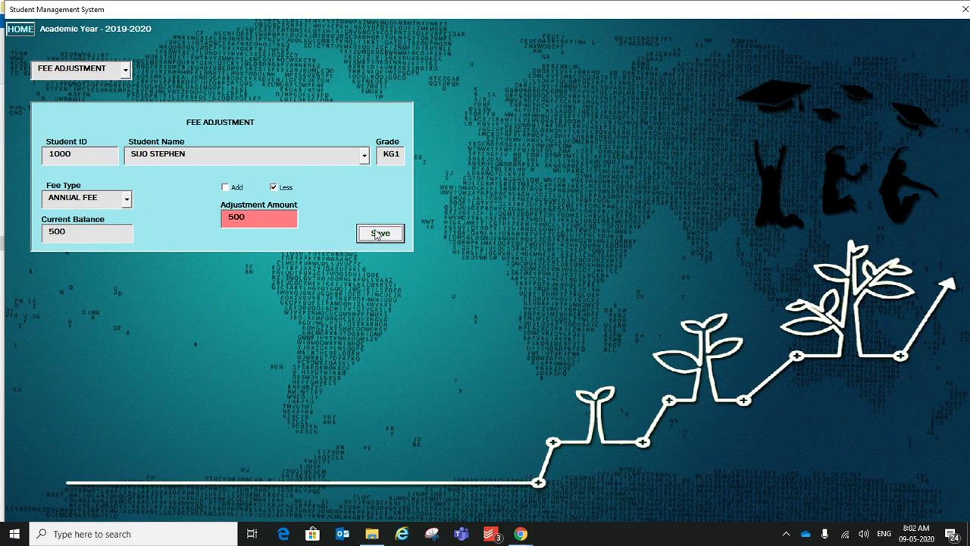
left_click(20, 30)
Step: Generate the Student Ledger PDF covering 01-09-2019 to 09-05-2020 from the Reports section
left_click(121, 309)
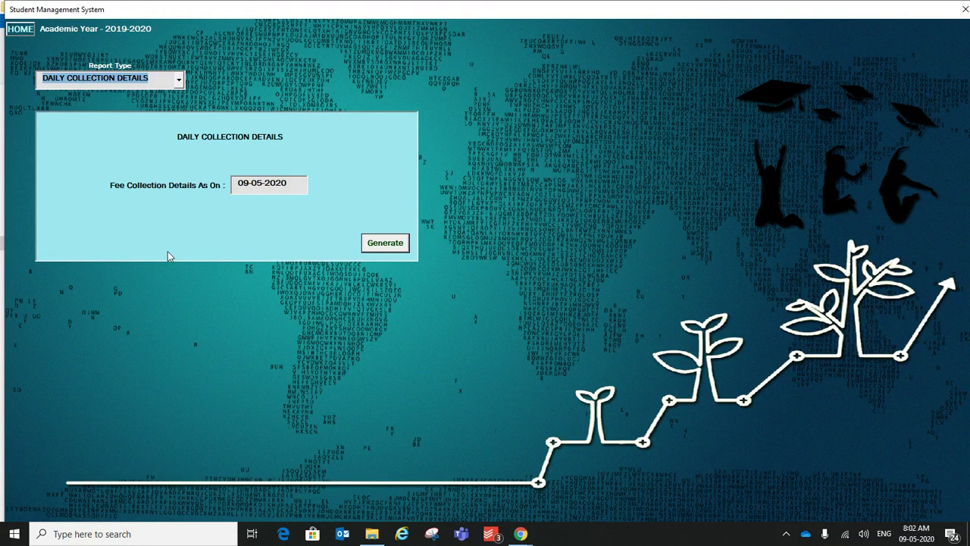
left_click(178, 79)
scroll(182, 132, "up", 2)
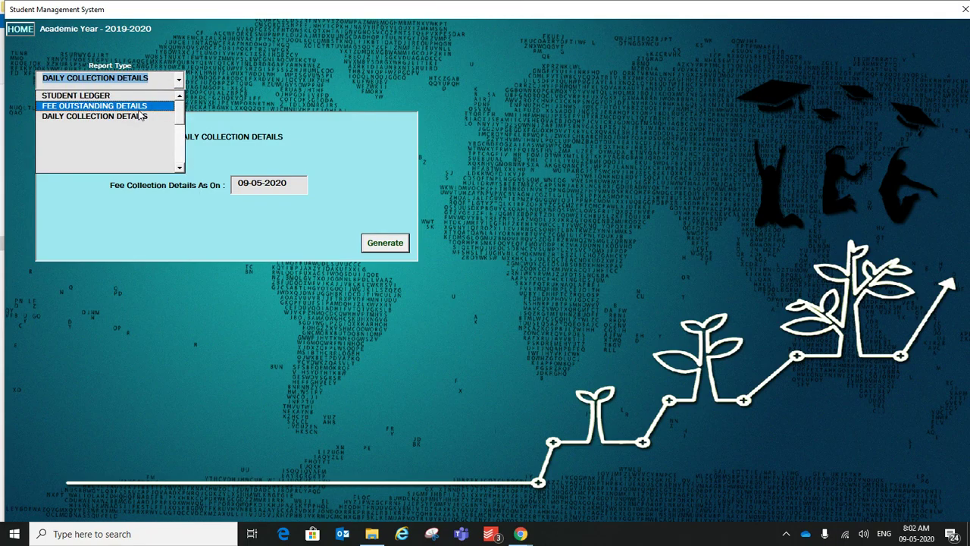
left_click(89, 99)
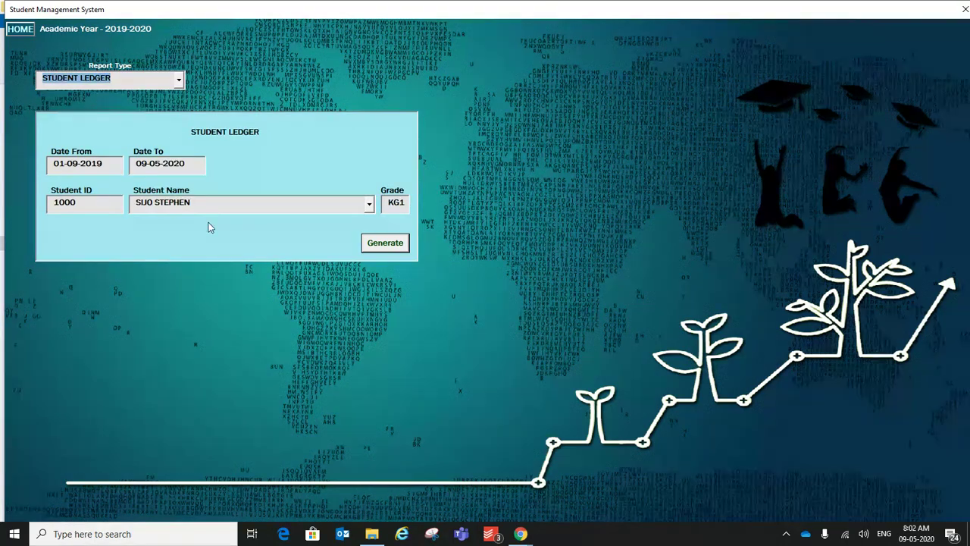
left_click(377, 251)
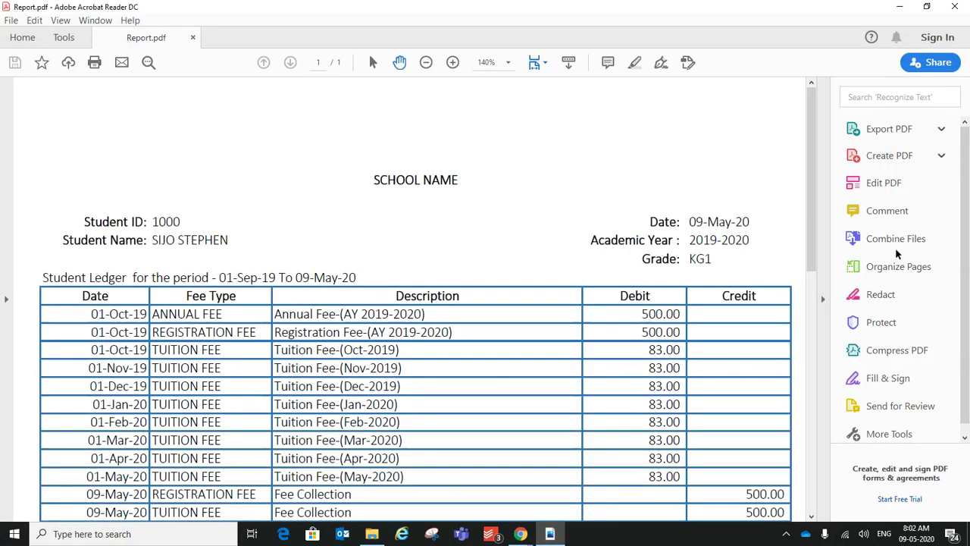
Step: Inspect the ledger's 500.00 annual fee adjustment, fee collections, tuition rows and date period
left_click_drag(810, 243, 802, 293)
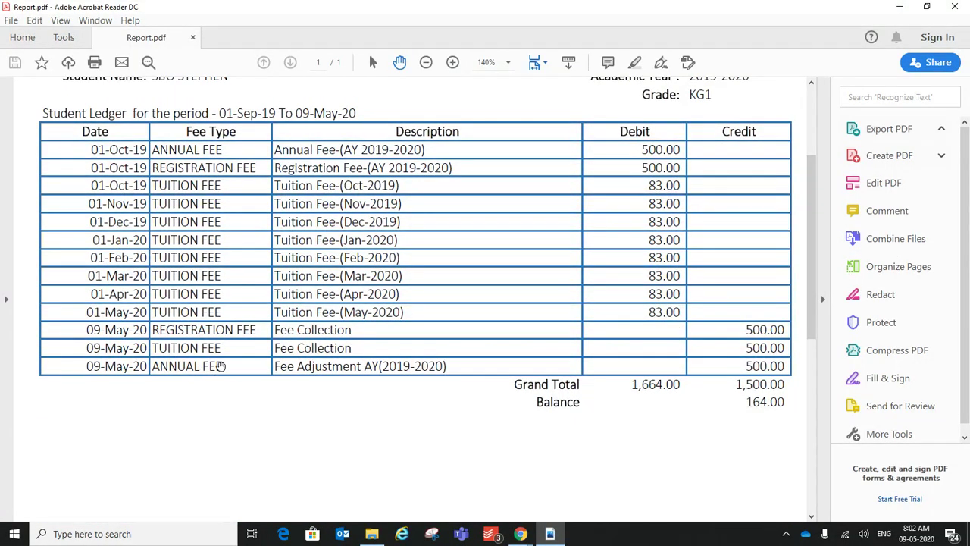
left_click_drag(275, 367, 450, 367)
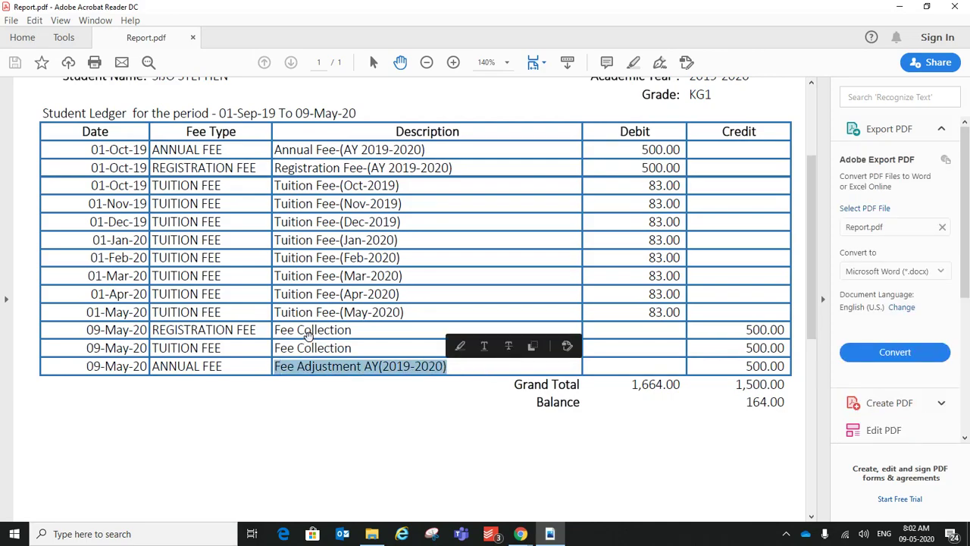
left_click_drag(313, 343, 404, 188)
left_click(303, 323)
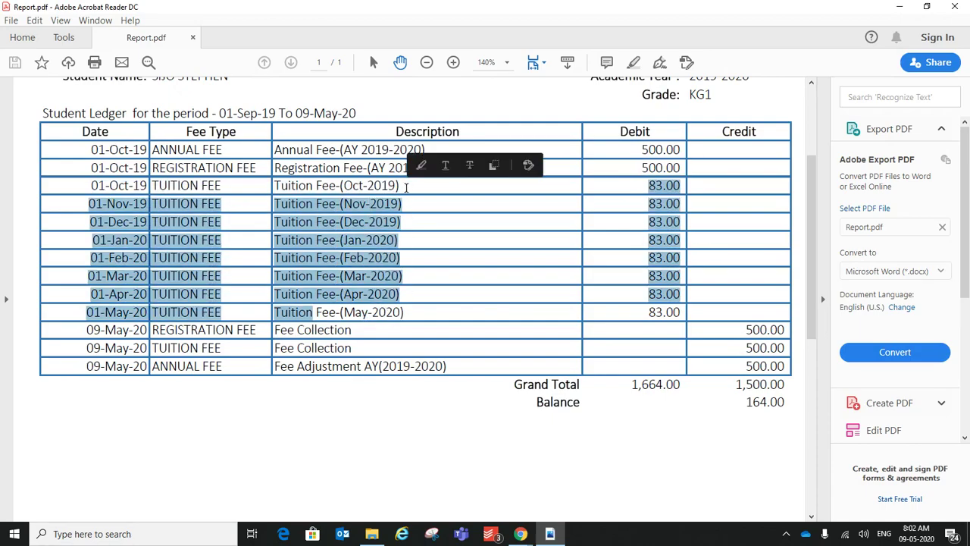
left_click(430, 199)
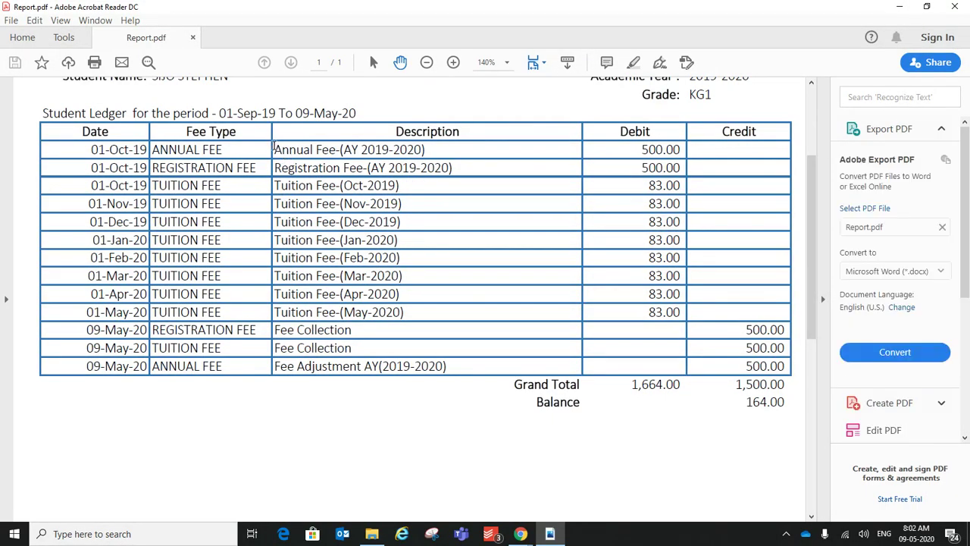
left_click_drag(274, 148, 600, 147)
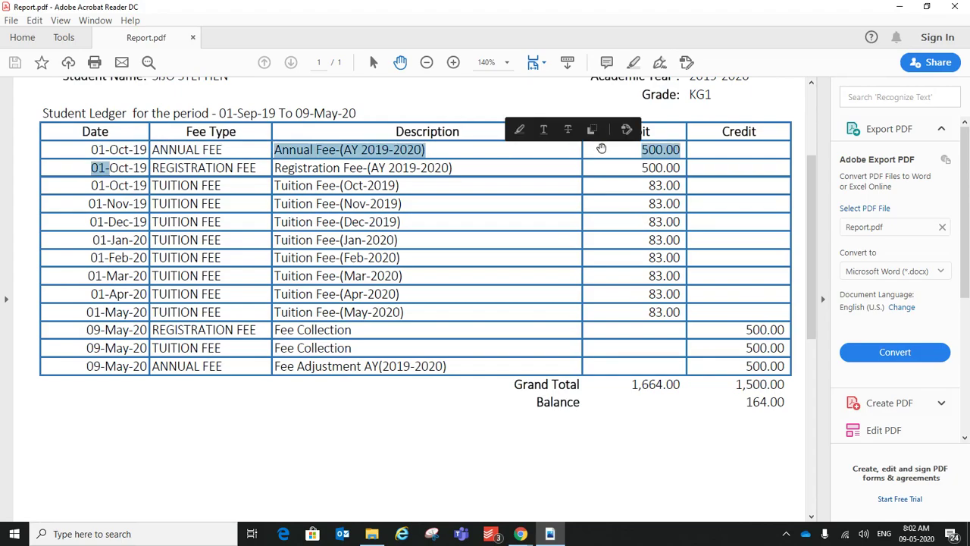
left_click(604, 148)
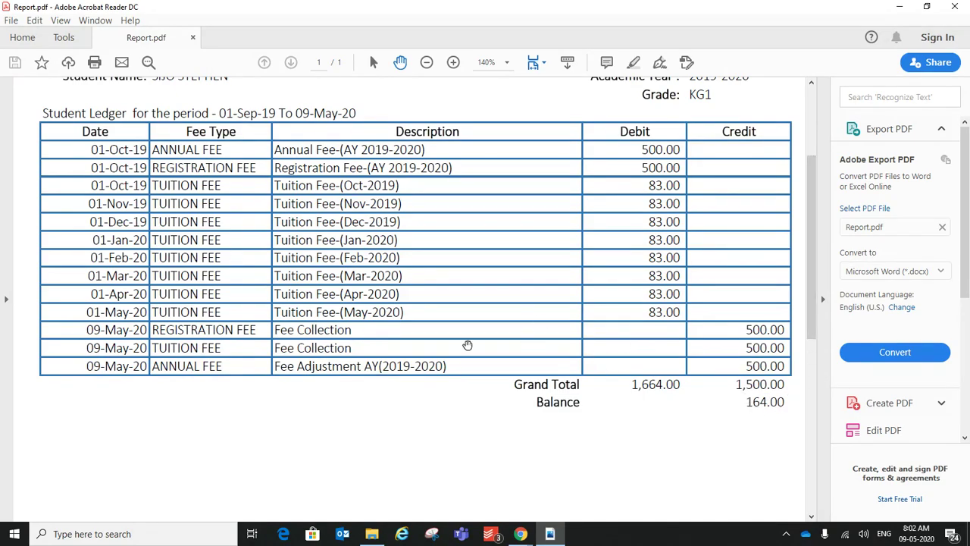
left_click_drag(812, 257, 803, 232)
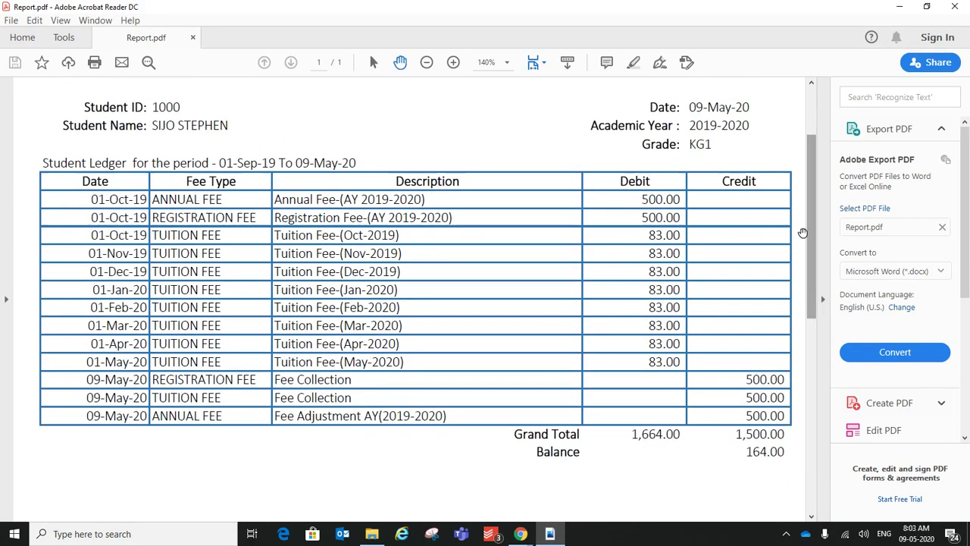
left_click_drag(210, 163, 356, 163)
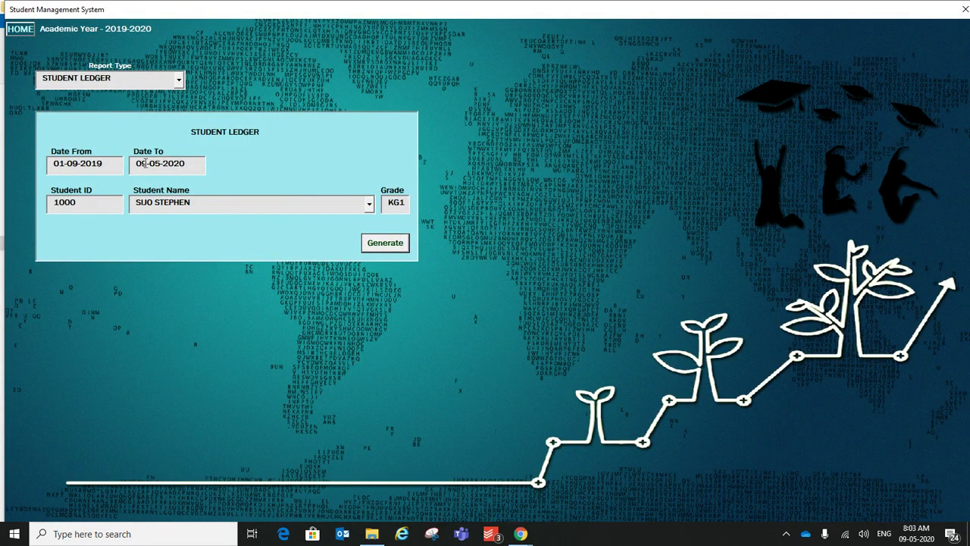
Step: Change the ledger end date to 09-09-2020 and regenerate the report
left_click(149, 163)
left_click(154, 163)
type("09")
left_click(385, 243)
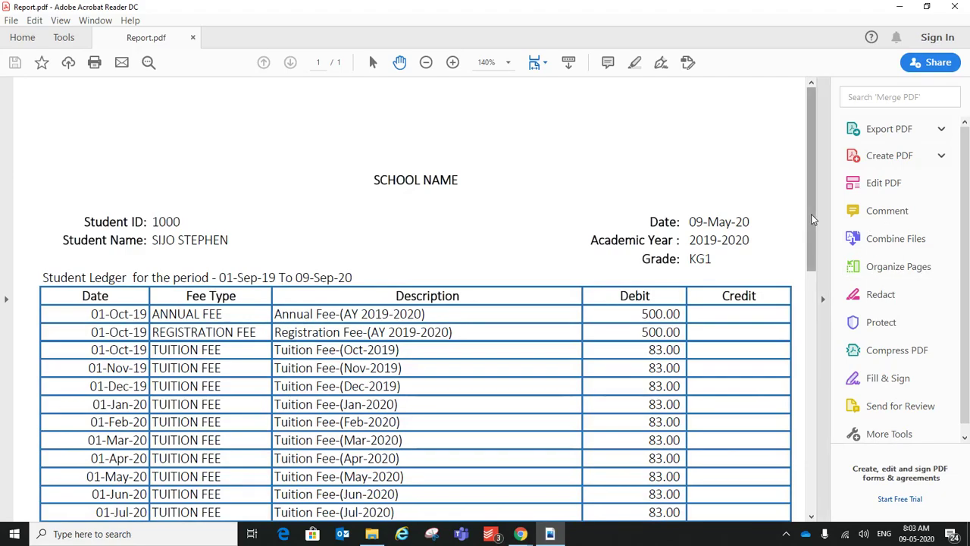
Step: Check the extended ledger's 417.00 outstanding balance, then close the PDF
left_click_drag(813, 219, 810, 319)
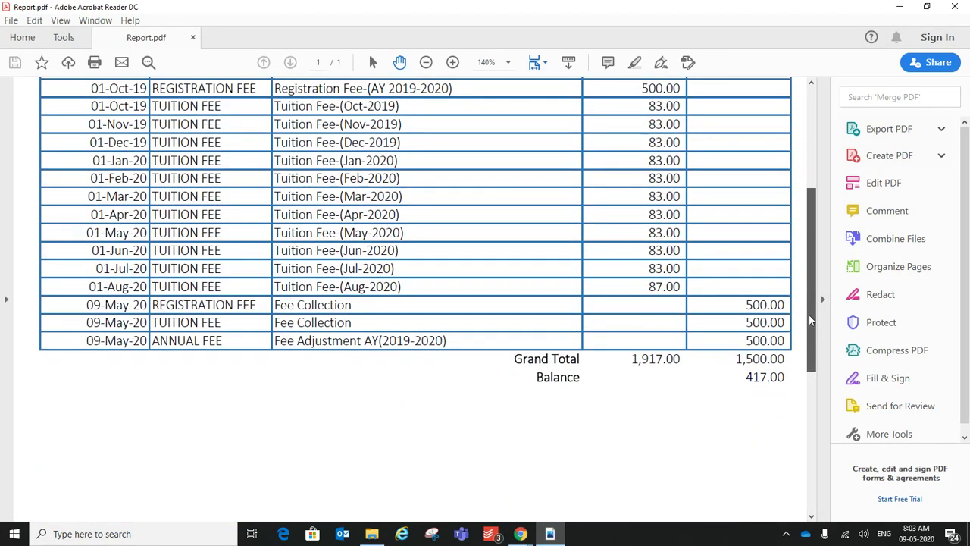
left_click_drag(744, 379, 787, 379)
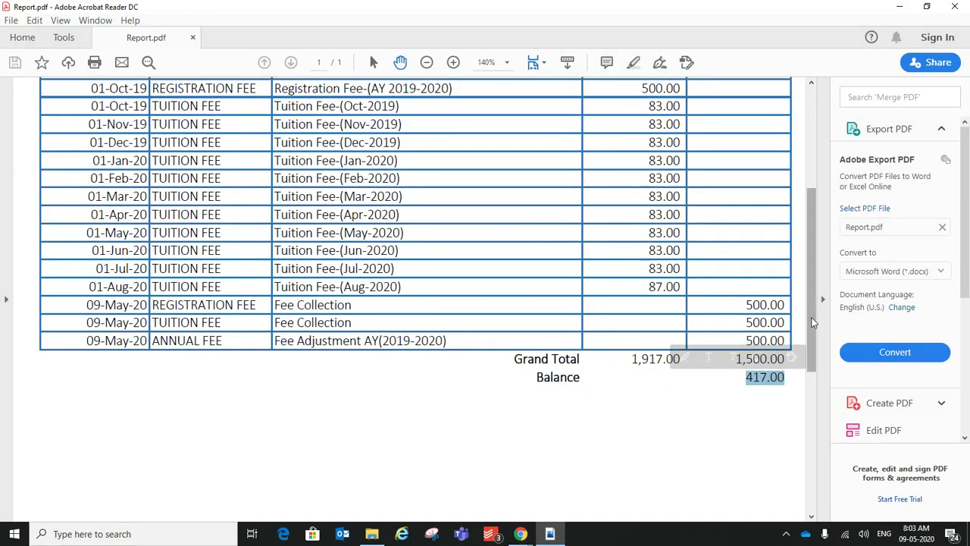
scroll(797, 304, "up", 5)
scroll(798, 303, "down", 4)
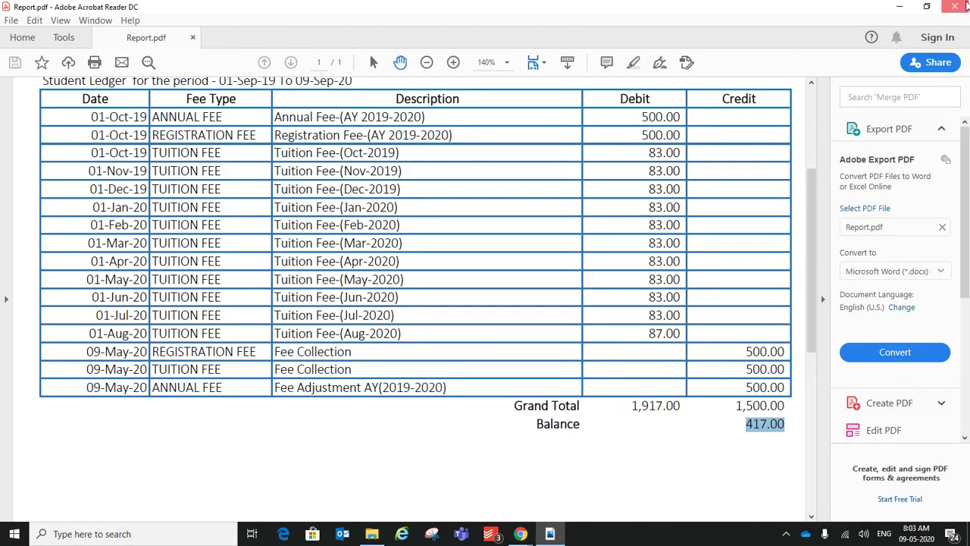
left_click(954, 7)
Step: Save a Less adjustment clearing the remaining 417 TUITION FEE balance
left_click(23, 31)
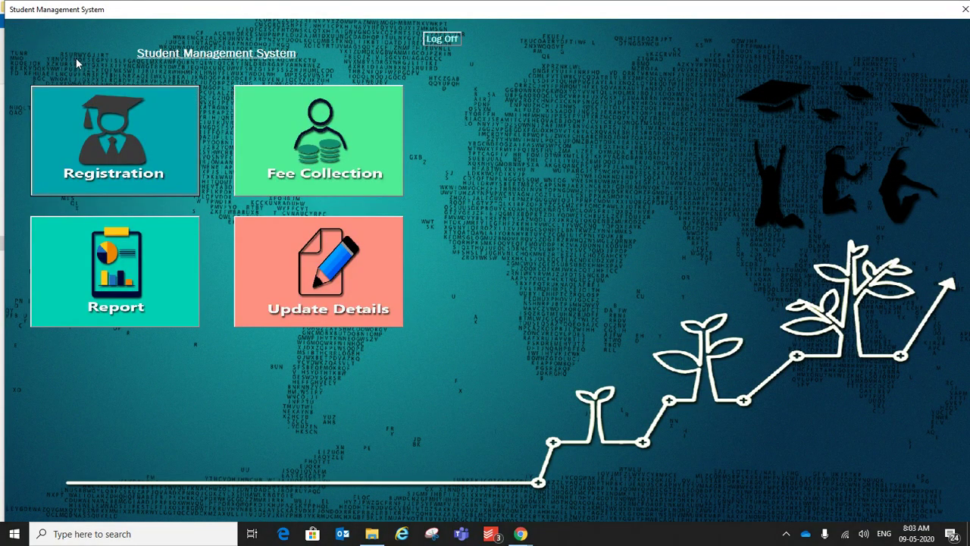
left_click(354, 296)
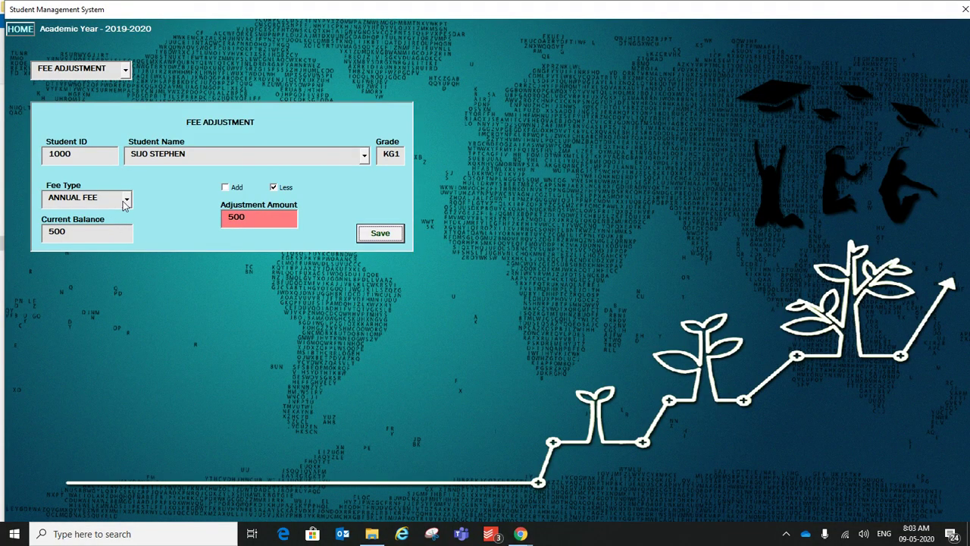
left_click(126, 199)
left_click(100, 235)
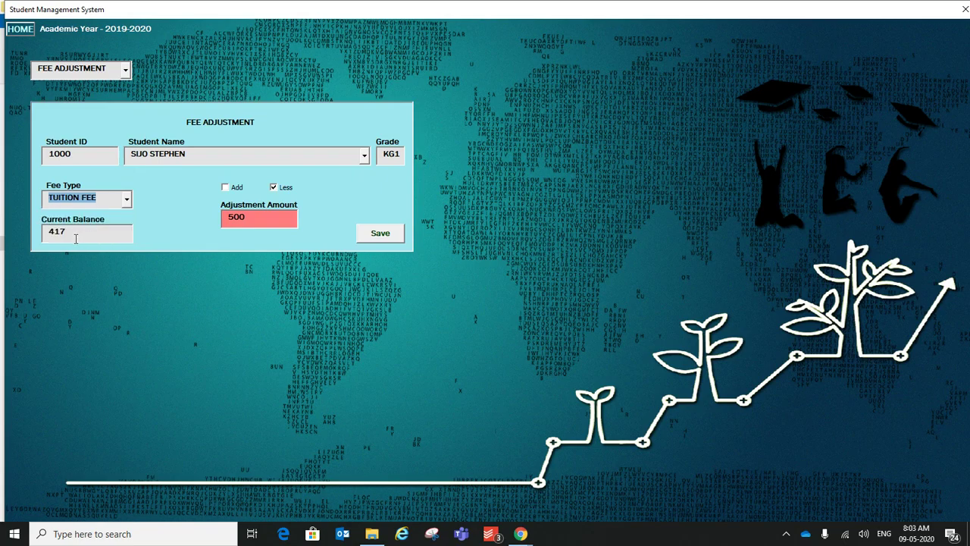
left_click_drag(79, 237, 49, 232)
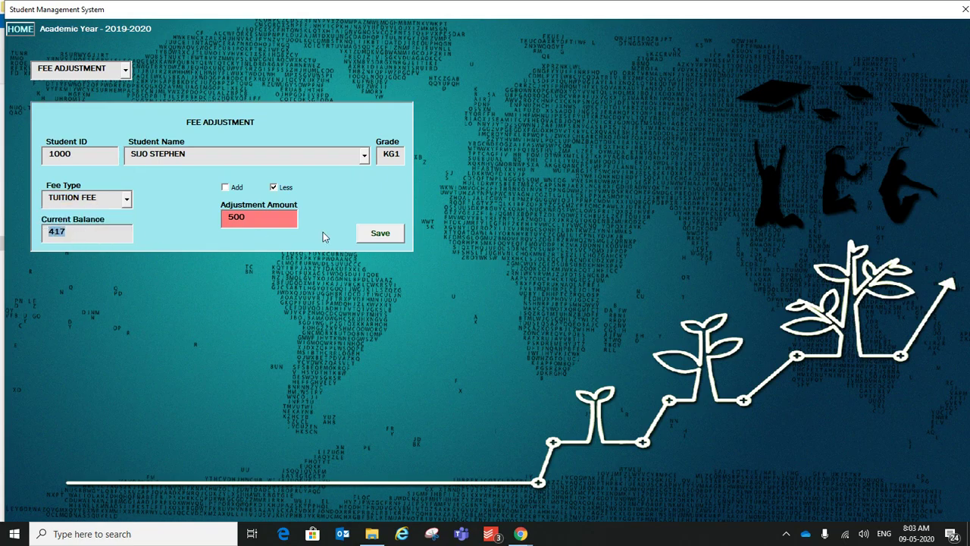
left_click_drag(260, 220, 201, 212)
type("414")
left_click(369, 237)
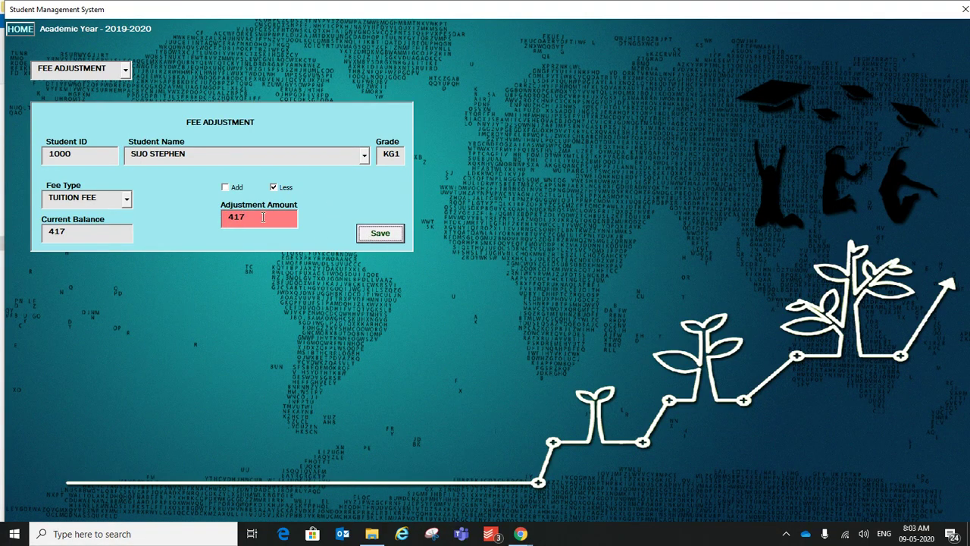
Step: Regenerate the student ledger report from the Reports form
left_click(22, 30)
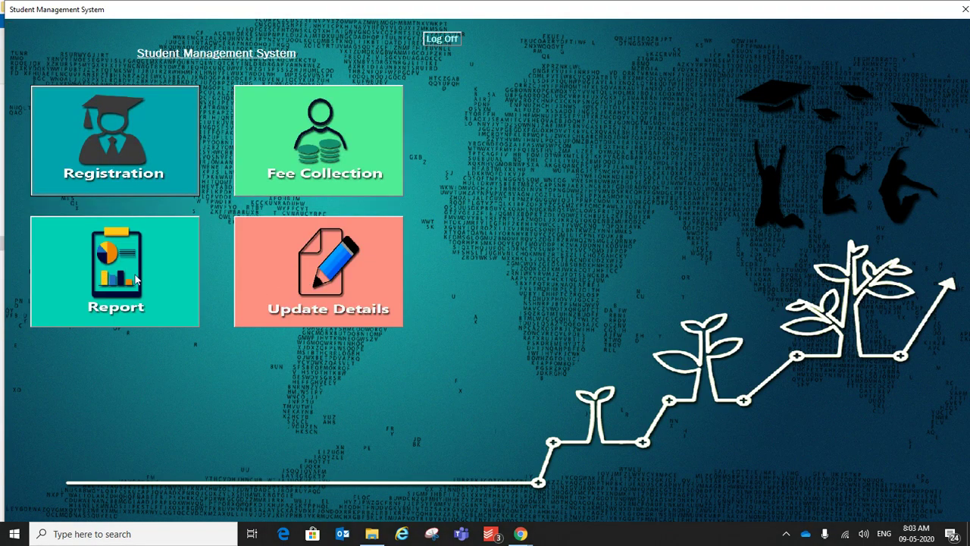
left_click(113, 282)
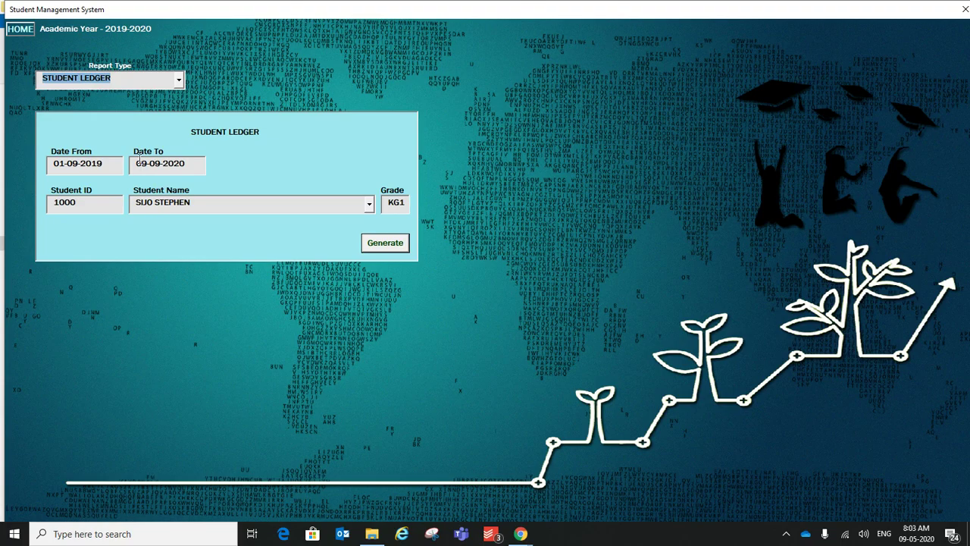
left_click(388, 241)
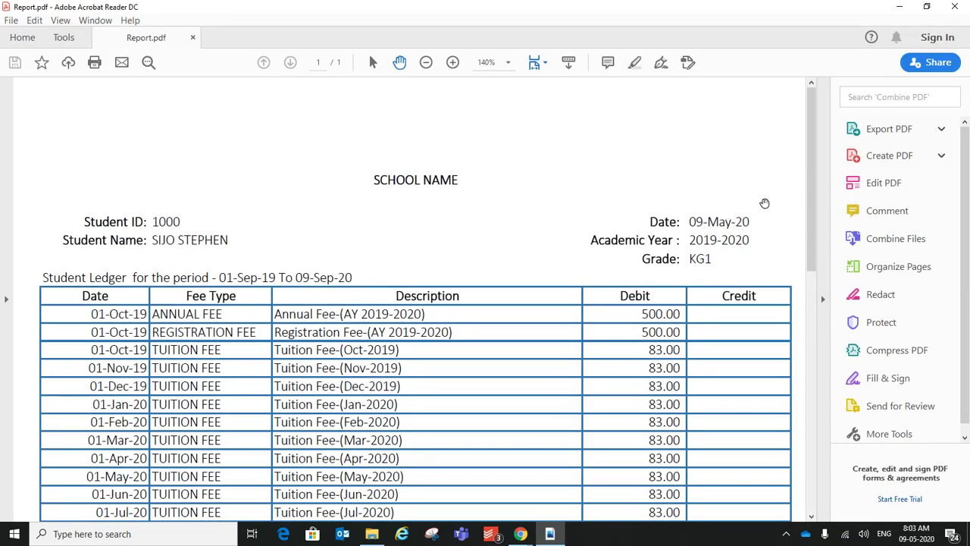
Step: Scroll the ledger to confirm both Grand Totals read 1,917.00 with a nil balance
left_click_drag(811, 205, 808, 321)
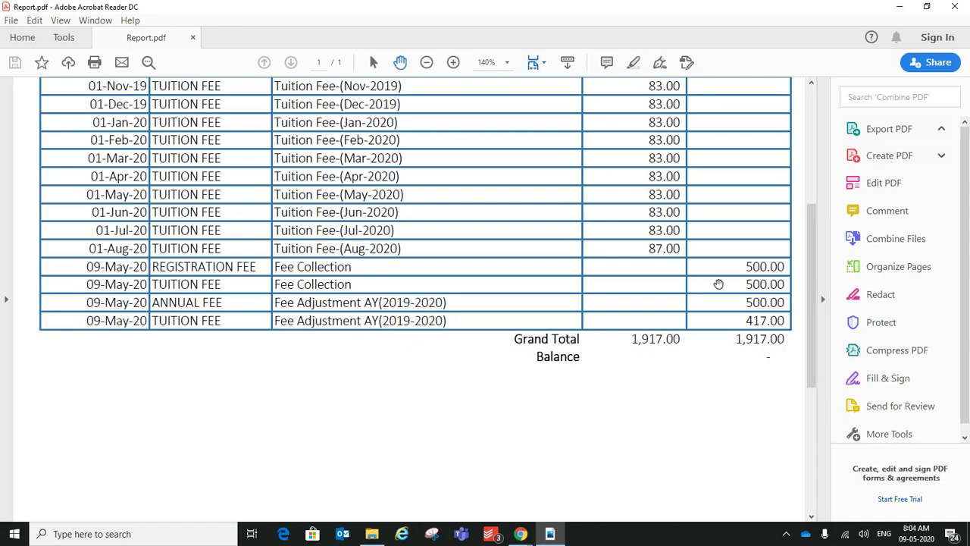
scroll(812, 334, "up", 1)
mouse_move(812, 334)
left_mouse_down()
mouse_move(807, 251)
mouse_move(807, 318)
left_mouse_up()
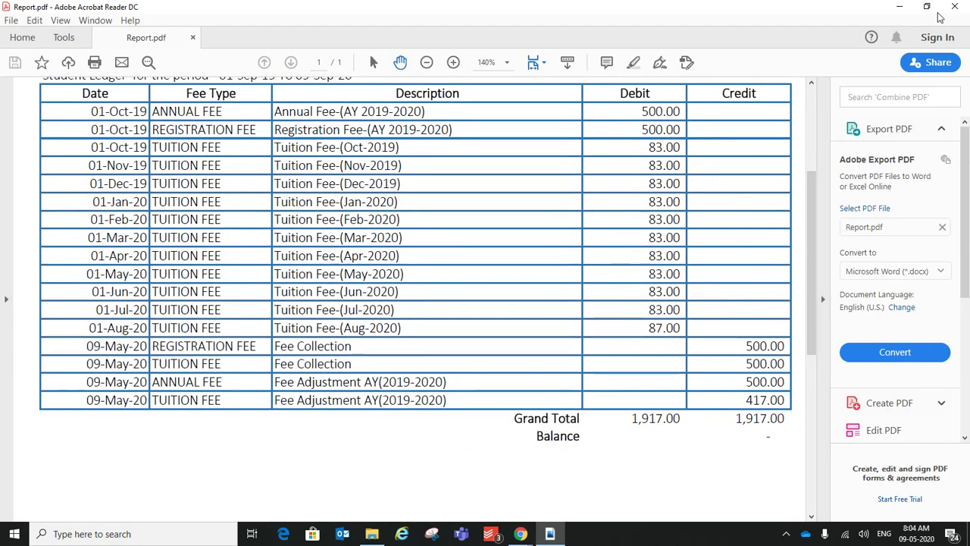
scroll(810, 270, "down", 1)
left_click_drag(808, 273, 808, 236)
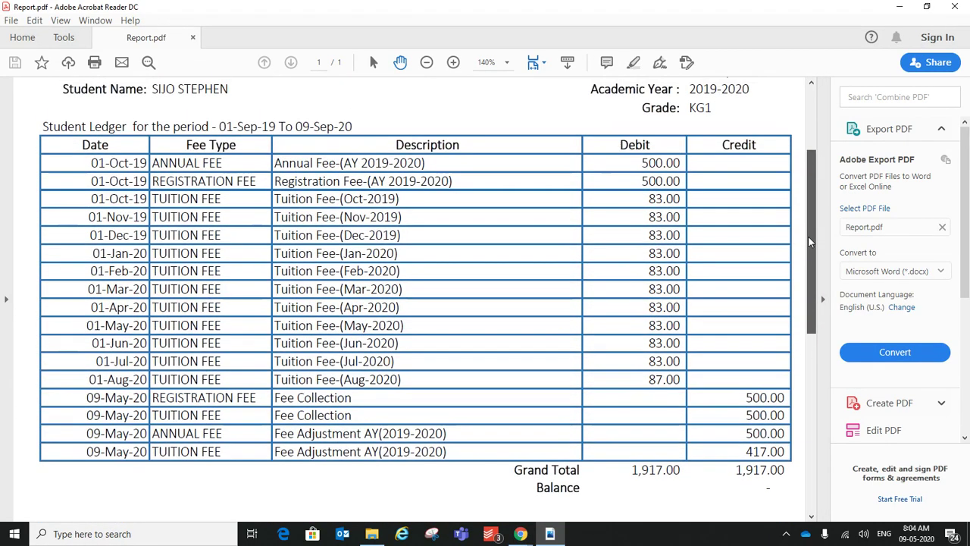
Step: Close the ledger PDF and return to the Student Management System home menu
left_click(956, 6)
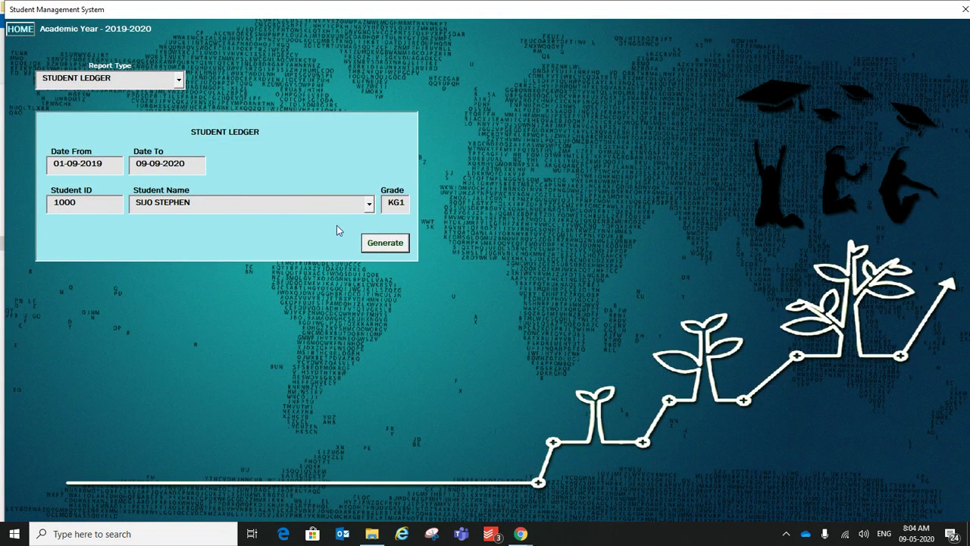
left_click(21, 29)
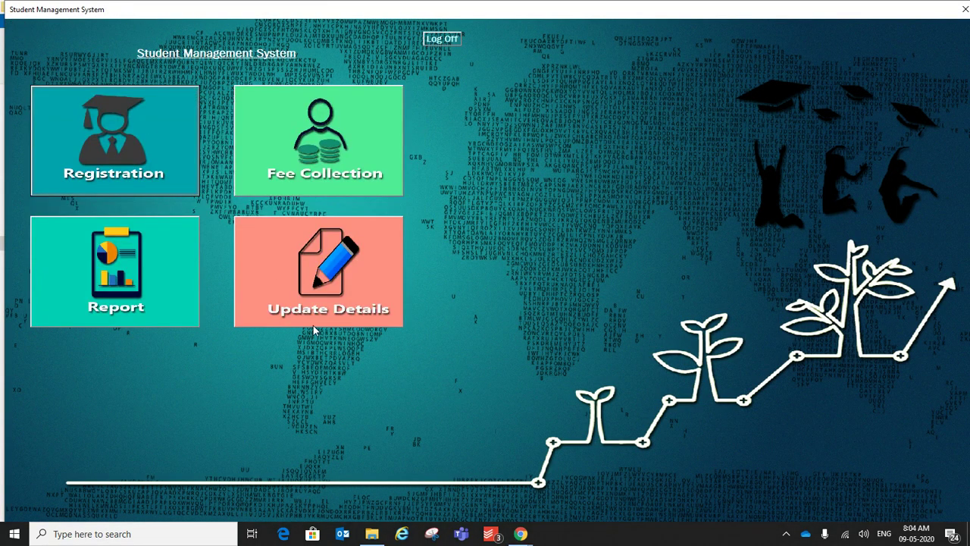